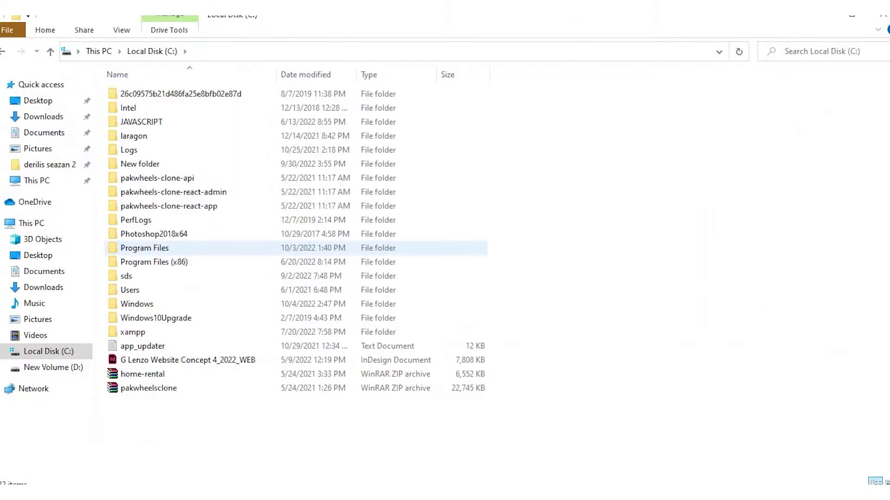
# Open the www folder inside the laragon folder on Local Disk (C:)
pyautogui.click(129, 150)
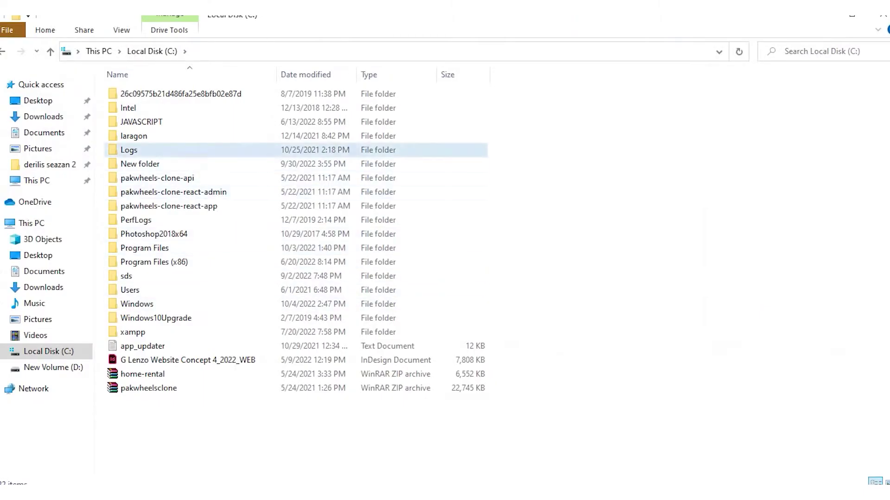
pyautogui.click(133, 136)
pyautogui.doubleClick(134, 136)
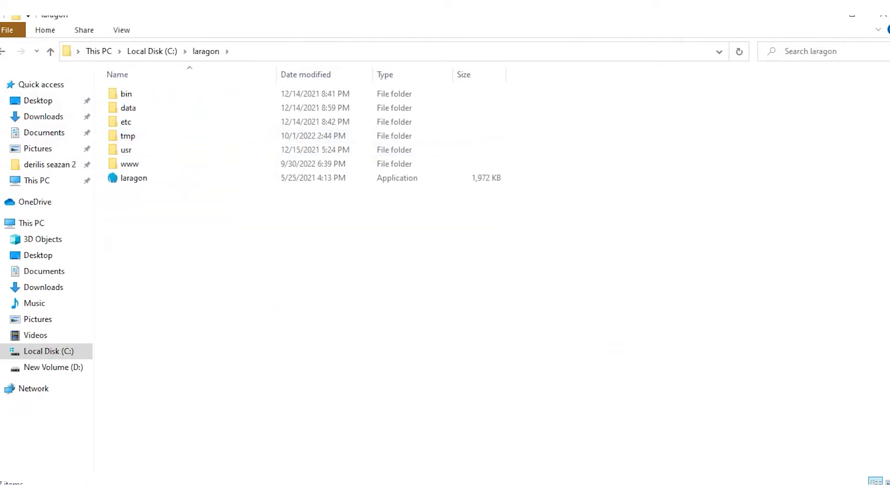
pyautogui.doubleClick(129, 163)
pyautogui.scroll(-2, 304, 280)
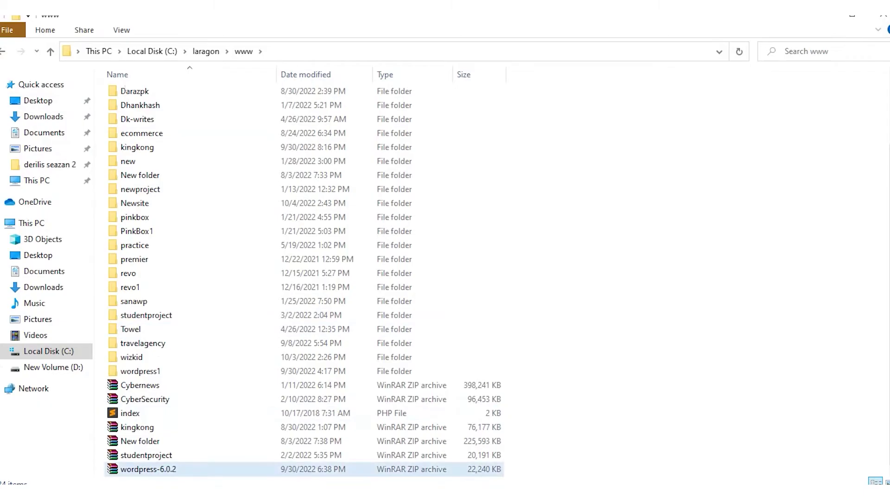
# Extract the wordpress-6.0.2 archive to C:\laragon\www\wordpress-6.0.2 with the default extraction options
pyautogui.click(148, 469)
pyautogui.rightClick(201, 492)
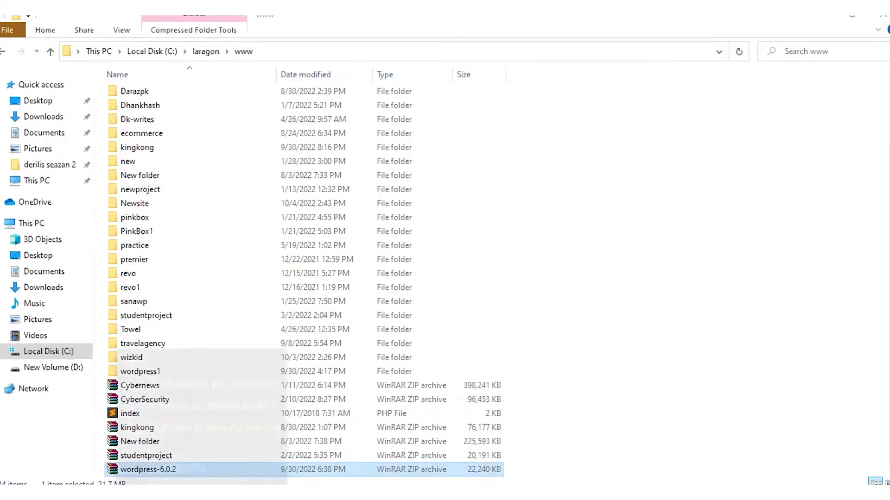
pyautogui.click(300, 469)
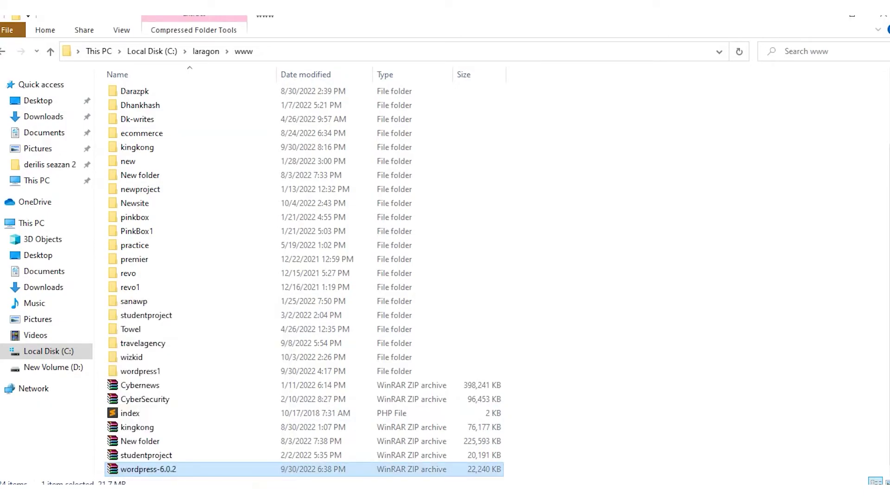
pyautogui.rightClick(300, 469)
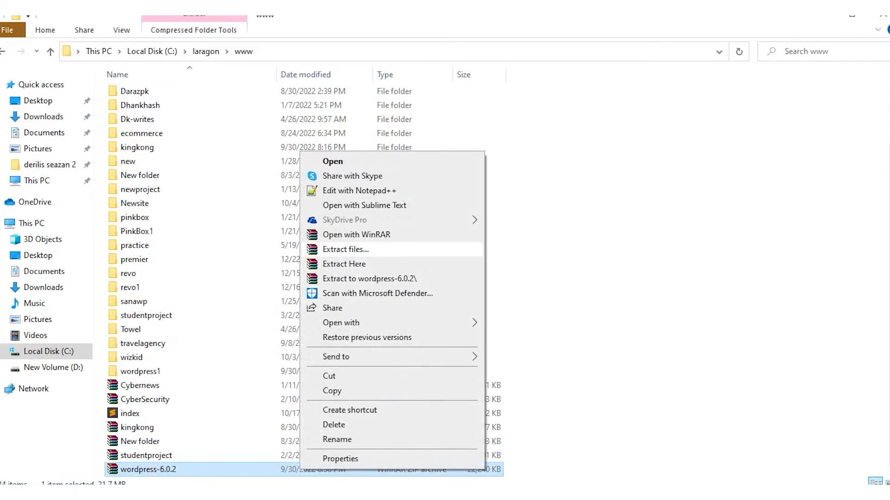
pyautogui.click(345, 249)
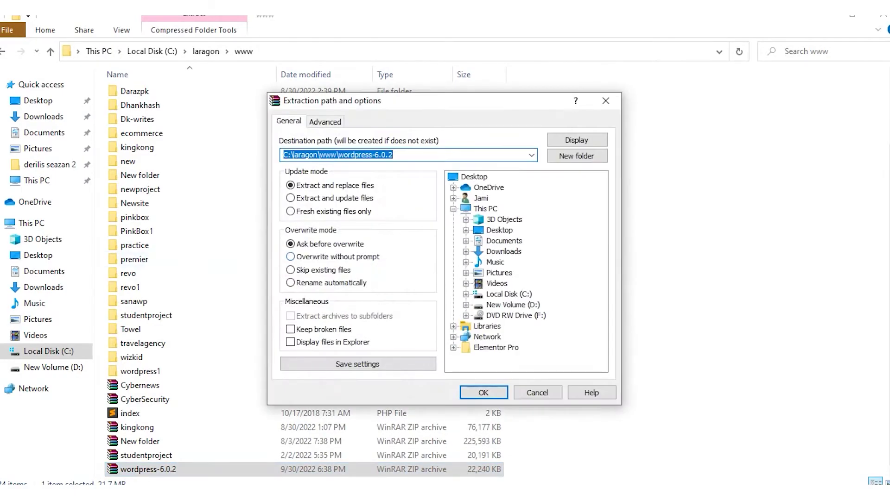
pyautogui.click(482, 392)
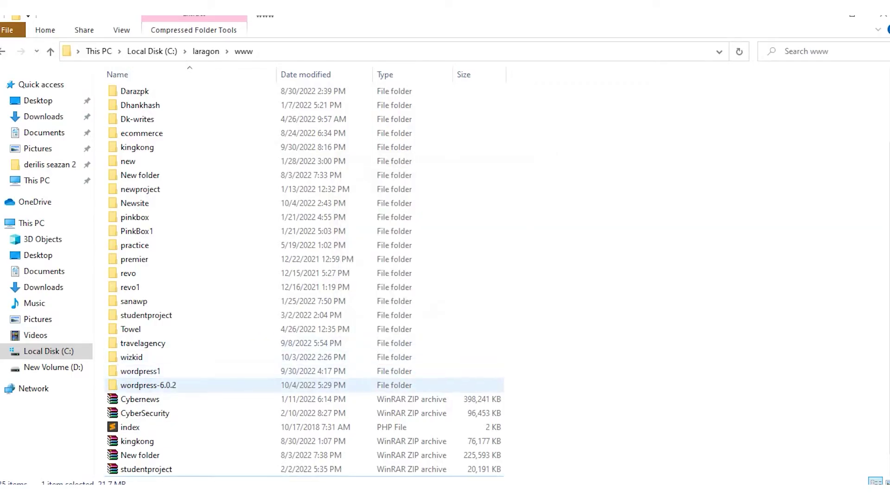
# Move the wordpress folder out of the extracted wordpress-6.0.2 folder into the parent www folder
pyautogui.doubleClick(148, 385)
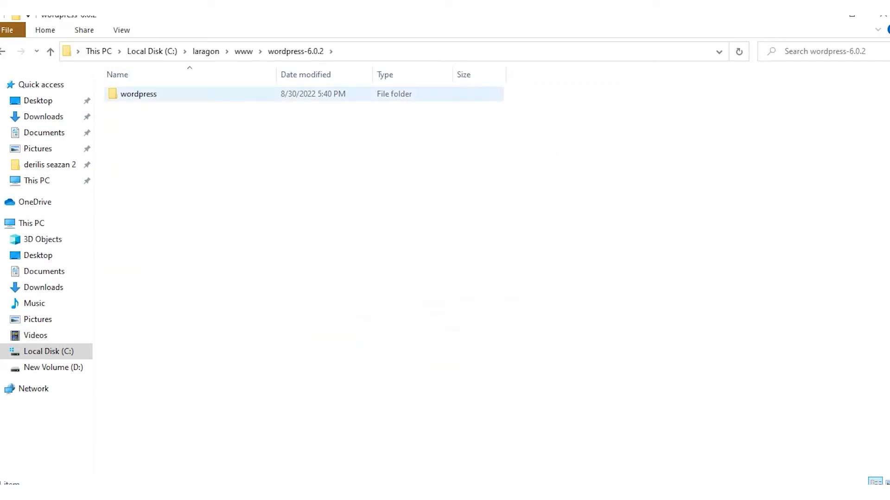
pyautogui.click(153, 94)
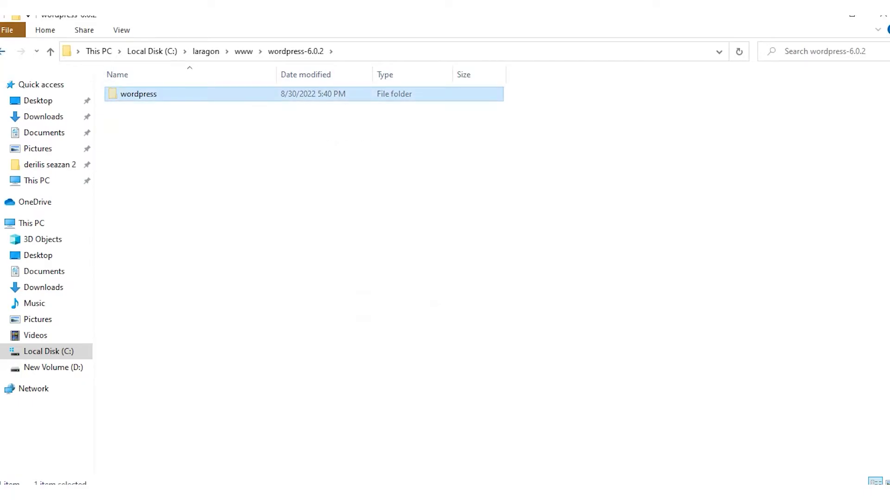
pyautogui.press('BackSpace')
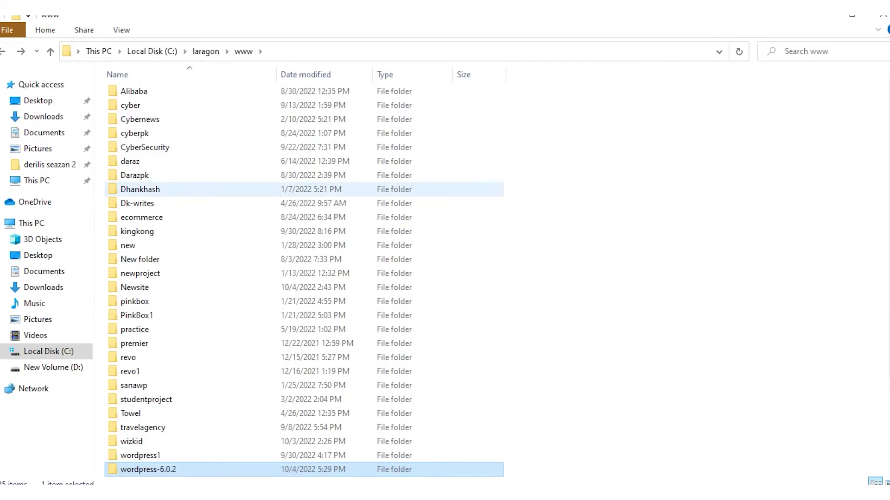
pyautogui.hotkey('ctrl', 'v')
# Rename the moved wordpress folder in www as Traveling
pyautogui.scroll(-3, 303, 278)
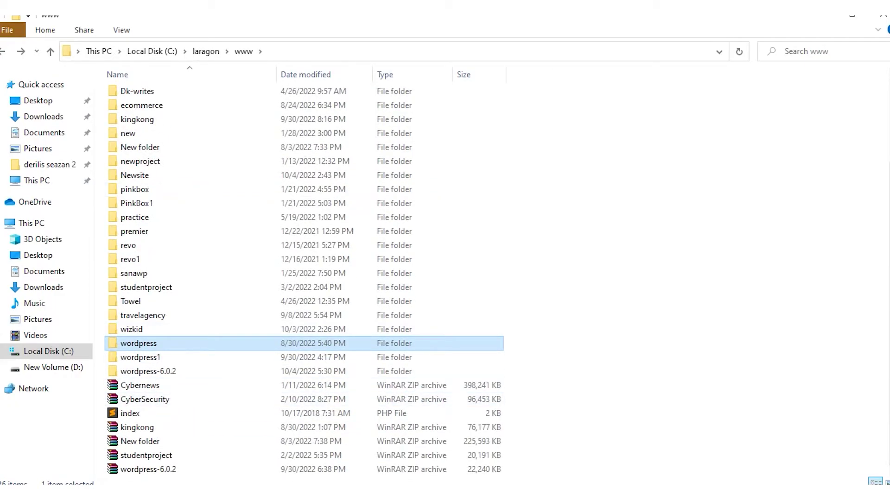
pyautogui.rightClick(224, 343)
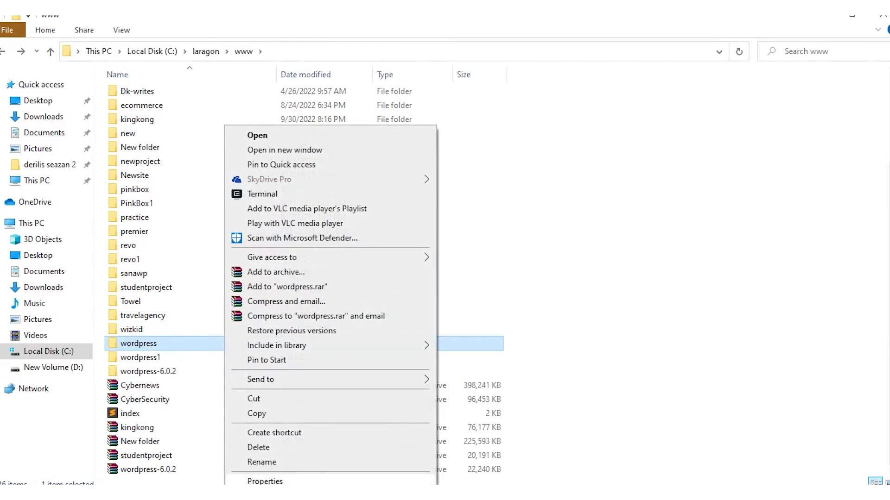
pyautogui.click(261, 462)
pyautogui.press('BackSpace')
pyautogui.write('Tra')
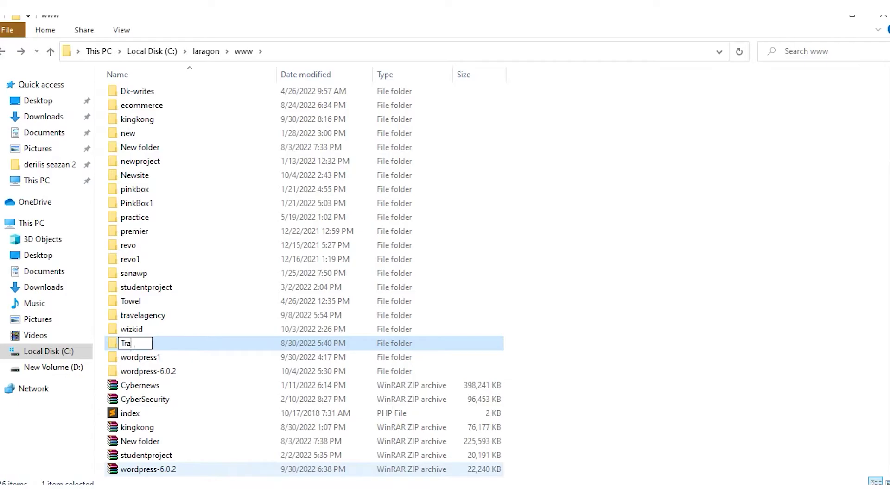
pyautogui.write('celing')
pyautogui.hotkey('ctrl', 'a')
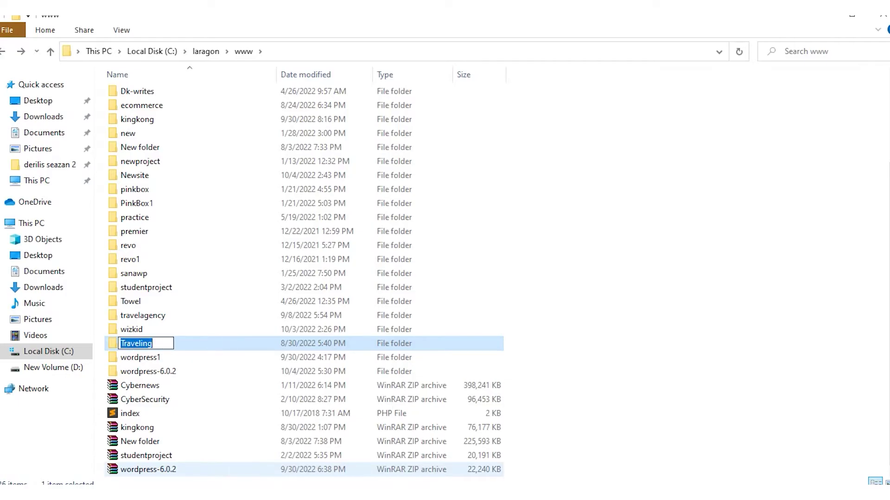
pyautogui.click(533, 366)
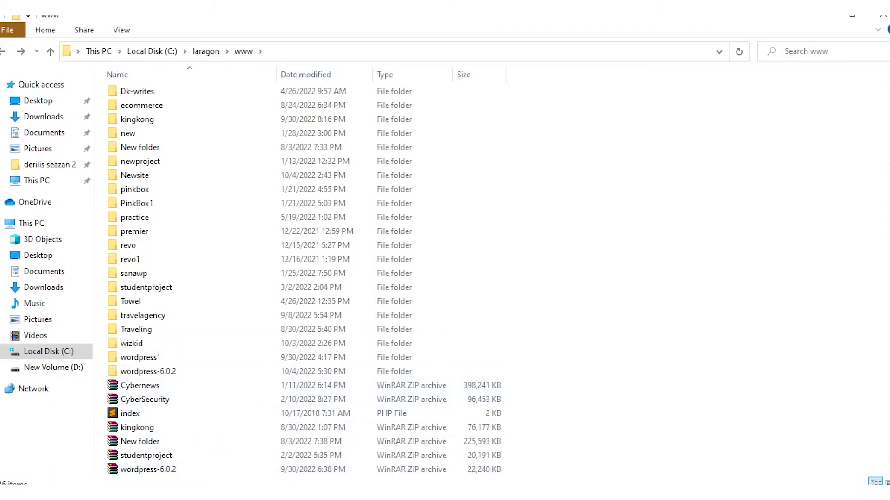
# Switch to Chrome and open the phpMyAdmin login page at localhost:85/phpmyadmin/
pyautogui.hotkey('alt', 'Tab')
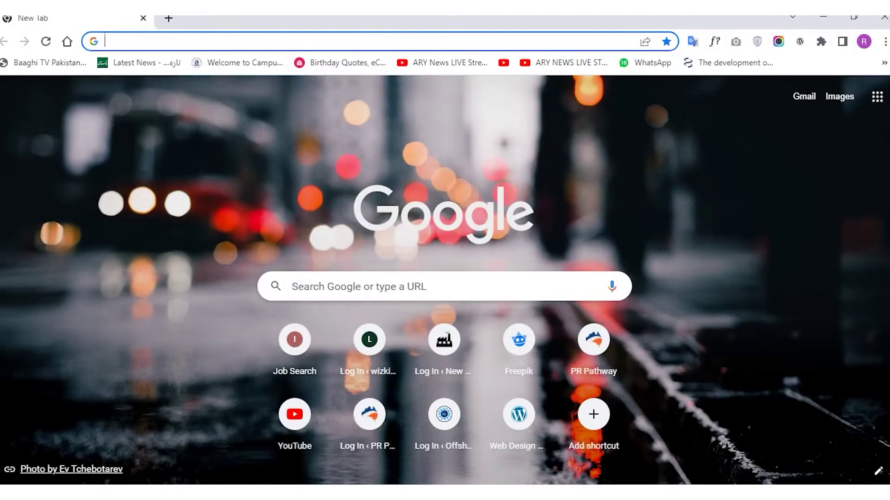
pyautogui.write('lo')
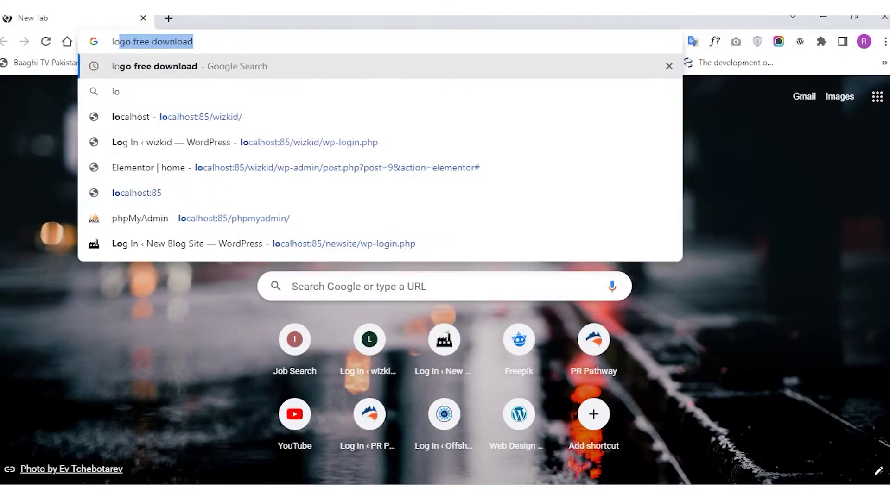
pyautogui.write('calhost:85/wizkid/')
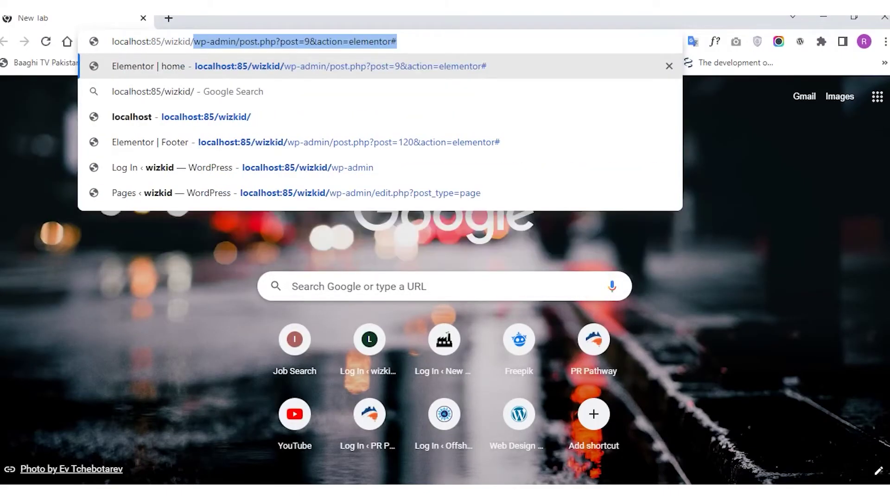
pyautogui.press('BackSpace')
pyautogui.press('BackSpace')
pyautogui.press('BackSpace')
pyautogui.press('BackSpace')
pyautogui.press('BackSpace')
pyautogui.press('BackSpace')
pyautogui.press('BackSpace')
pyautogui.press('BackSpace')
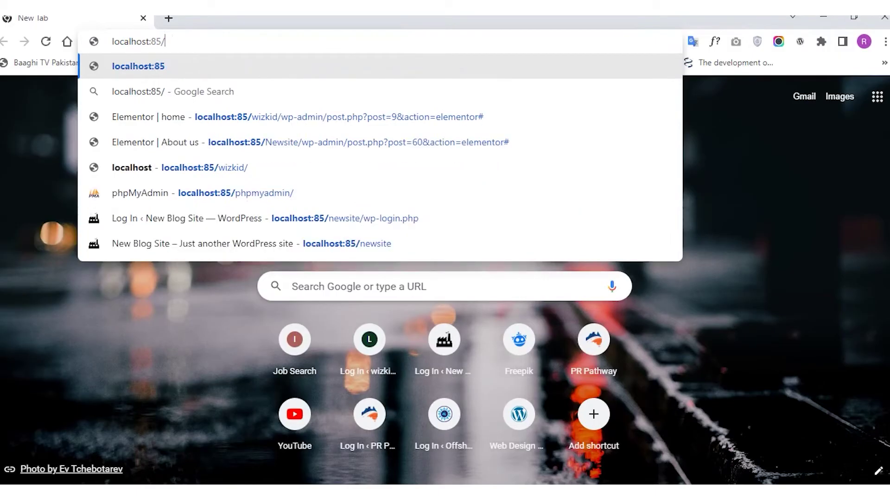
pyautogui.write('php')
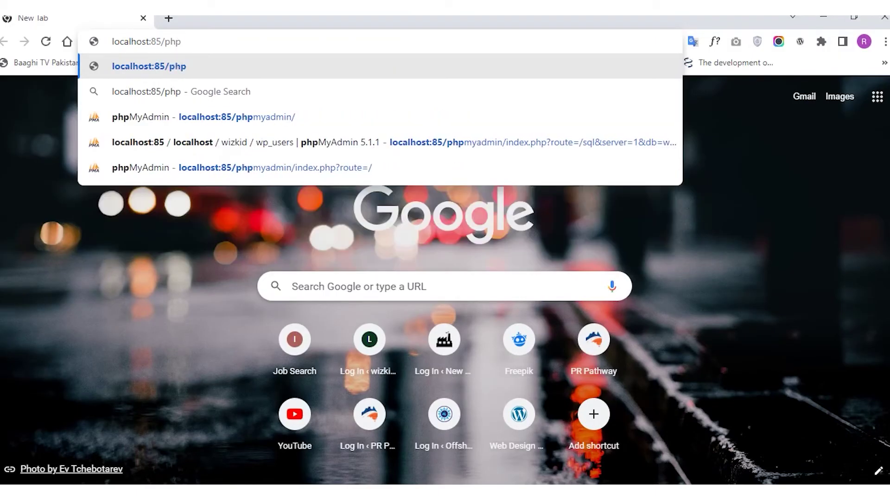
pyautogui.press('Down')
pyautogui.press('Down')
pyautogui.press('Return')
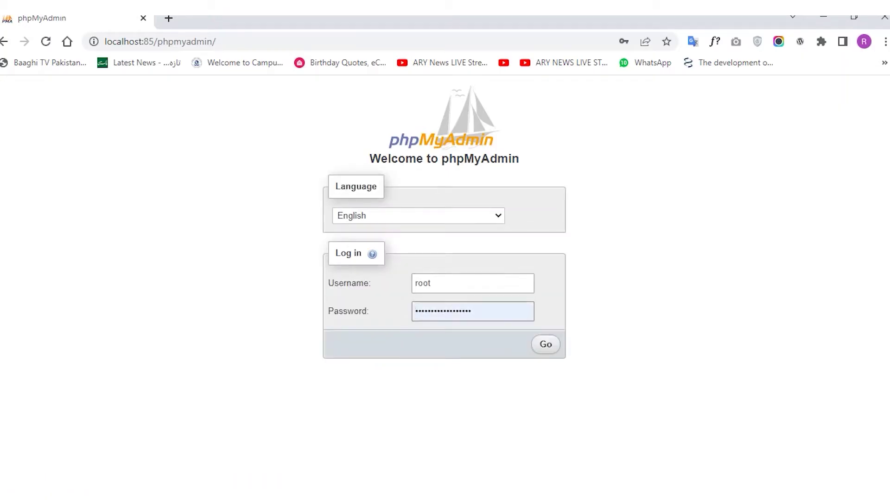
# Clear the prefilled password and log in to phpMyAdmin with the username root and an empty password field
pyautogui.click(471, 310)
pyautogui.press('BackSpace')
pyautogui.press('BackSpace')
pyautogui.press('BackSpace')
pyautogui.press('BackSpace')
pyautogui.press('BackSpace')
pyautogui.press('BackSpace')
pyautogui.press('BackSpace')
pyautogui.press('BackSpace')
pyautogui.press('BackSpace')
pyautogui.press('BackSpace')
pyautogui.press('BackSpace')
pyautogui.press('BackSpace')
pyautogui.press('BackSpace')
pyautogui.press('BackSpace')
pyautogui.press('BackSpace')
pyautogui.press('BackSpace')
pyautogui.press('BackSpace')
pyautogui.press('BackSpace')
pyautogui.press('Escape')
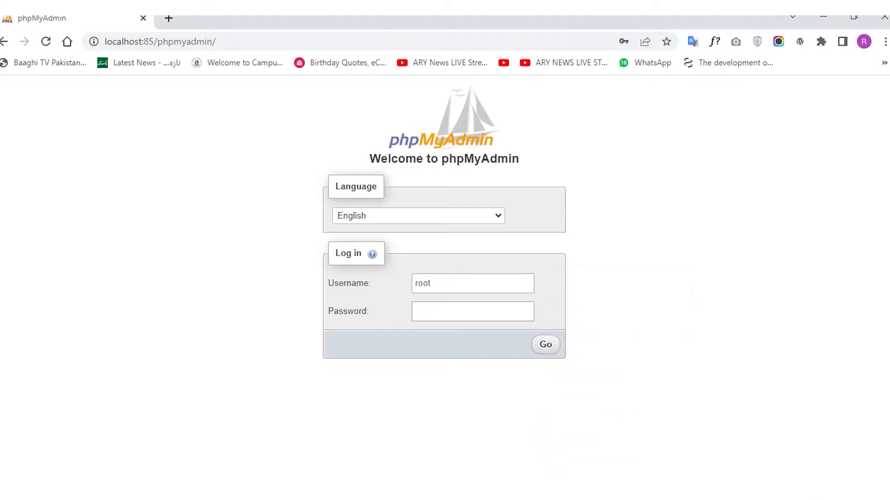
pyautogui.click(545, 344)
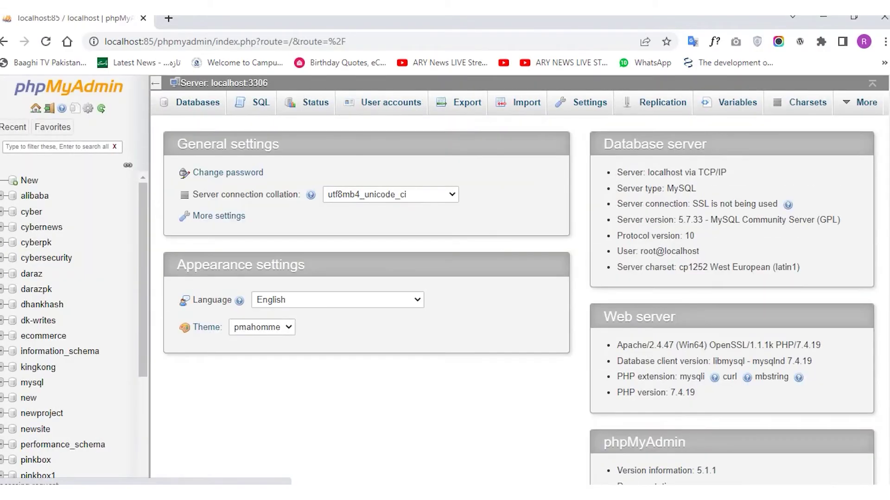
# Create a new database named Traveling with the default latin1_swedish_ci collation
pyautogui.click(29, 180)
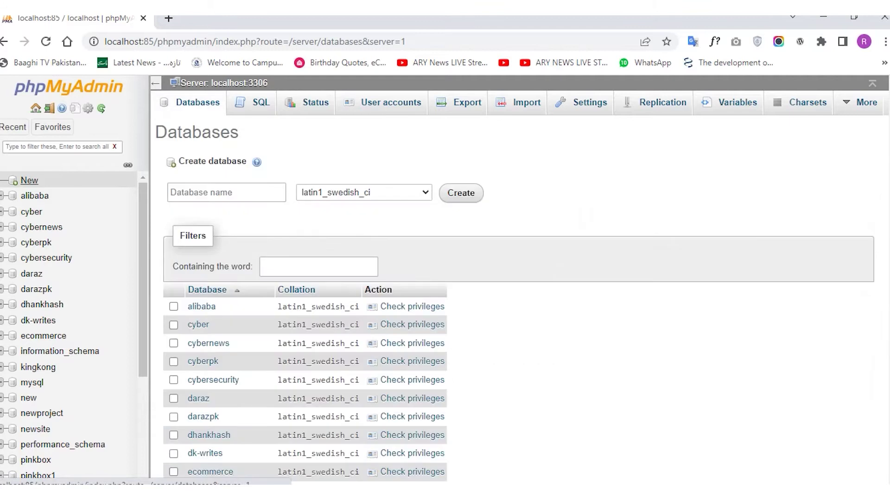
pyautogui.click(227, 192)
pyautogui.write('Traveling')
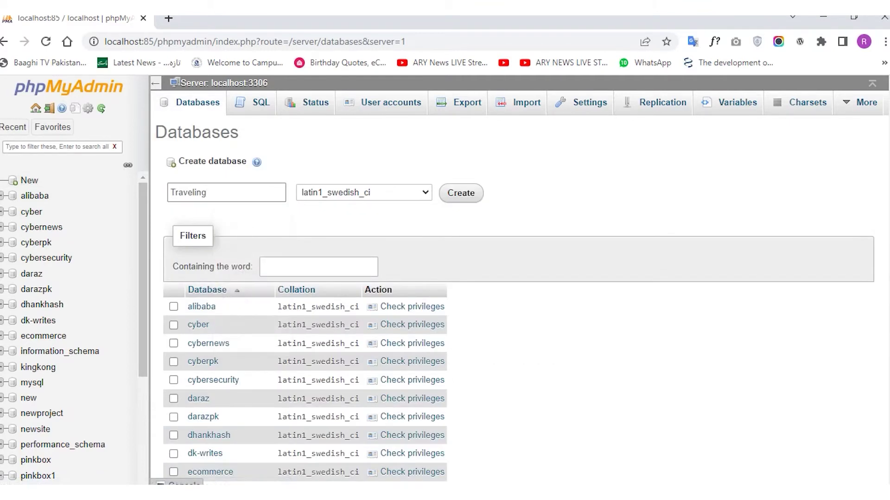
pyautogui.press('Return')
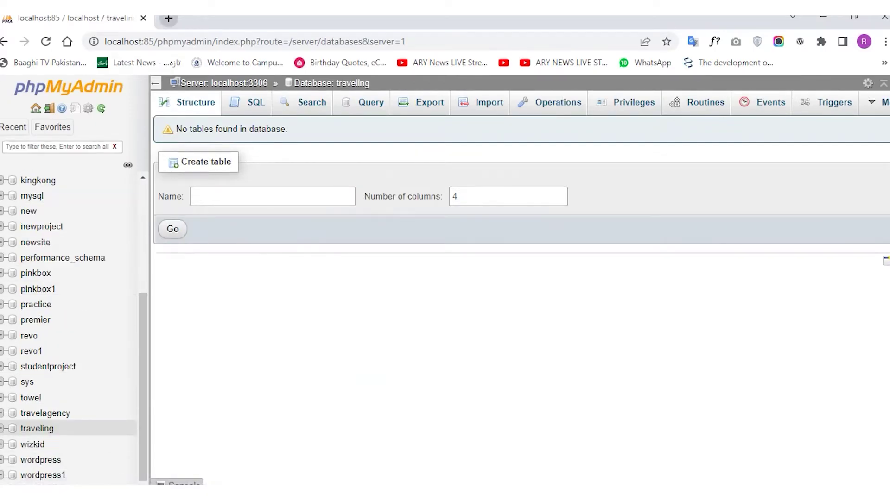
# Open the new WordPress site at localhost:85/Traveling in a new browser tab
pyautogui.click(168, 18)
pyautogui.write('localhost:85/phpmyadmi')
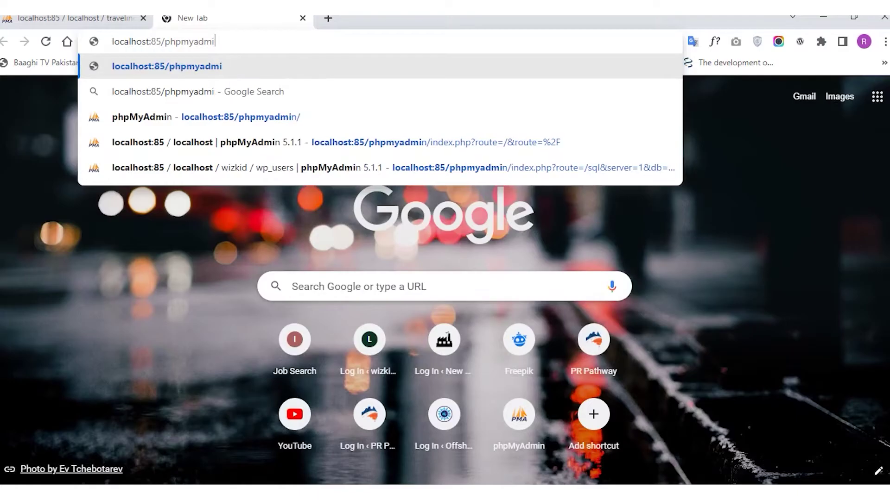
pyautogui.press('BackSpace')
pyautogui.press('BackSpace')
pyautogui.press('BackSpace')
pyautogui.write('/')
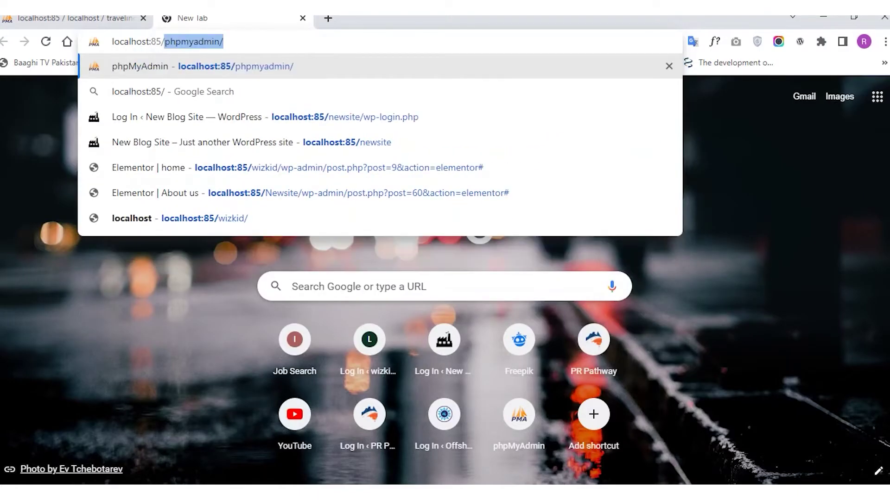
pyautogui.write('Traveling')
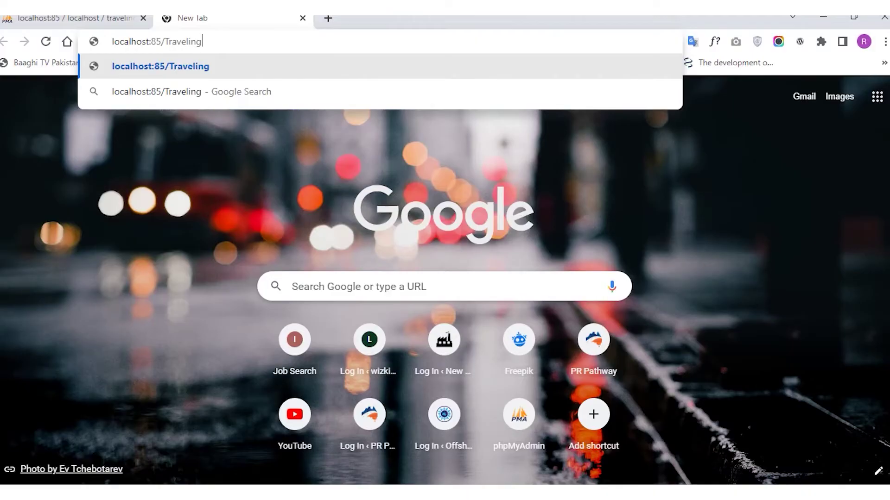
pyautogui.press('Return')
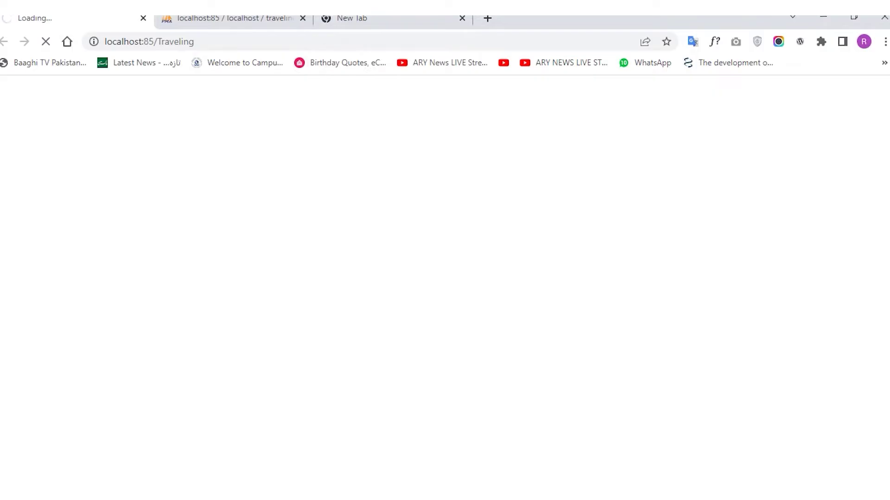
# Accept English (United States) as the WordPress setup language and proceed to the database connection details form
pyautogui.scroll(-2, 439, 278)
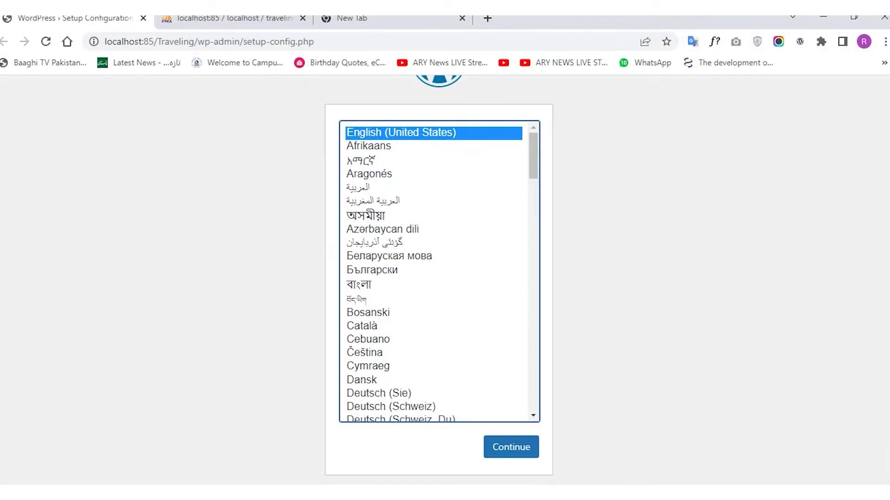
pyautogui.click(511, 447)
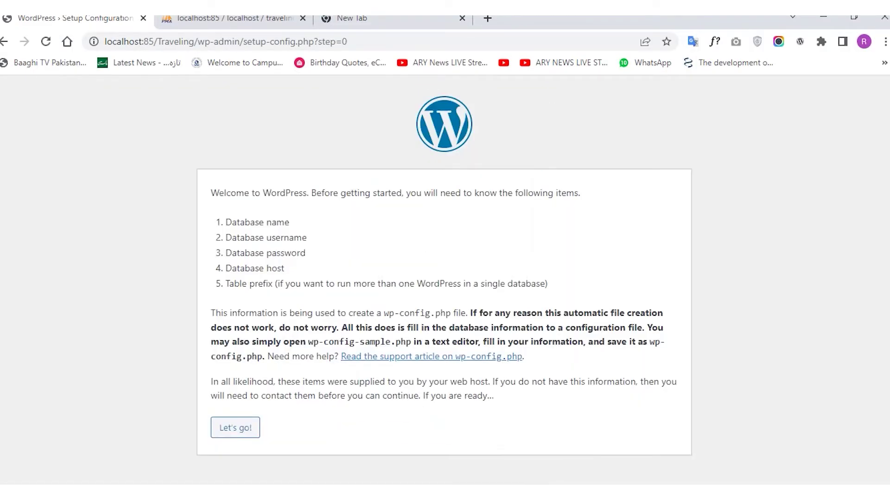
pyautogui.click(235, 428)
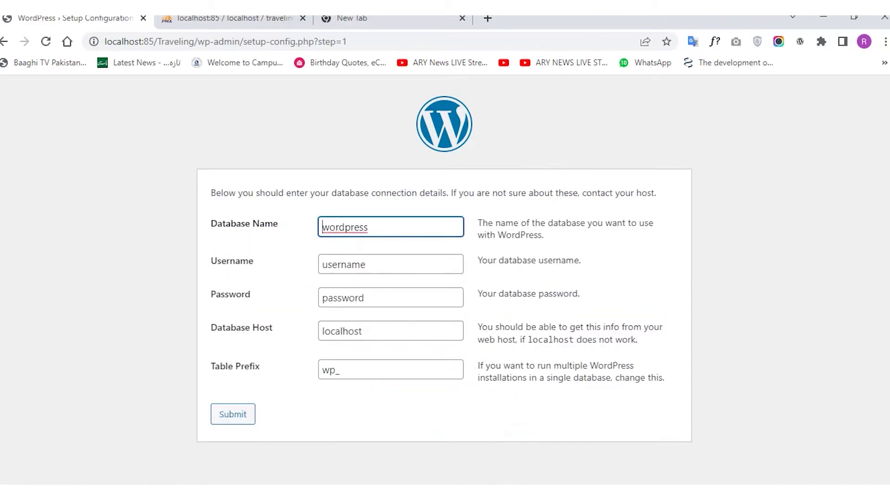
# Fill in the database connection details with Traveling as the database name, root as the username and an empty password
pyautogui.click(369, 227)
pyautogui.hotkey('ctrl', 'a')
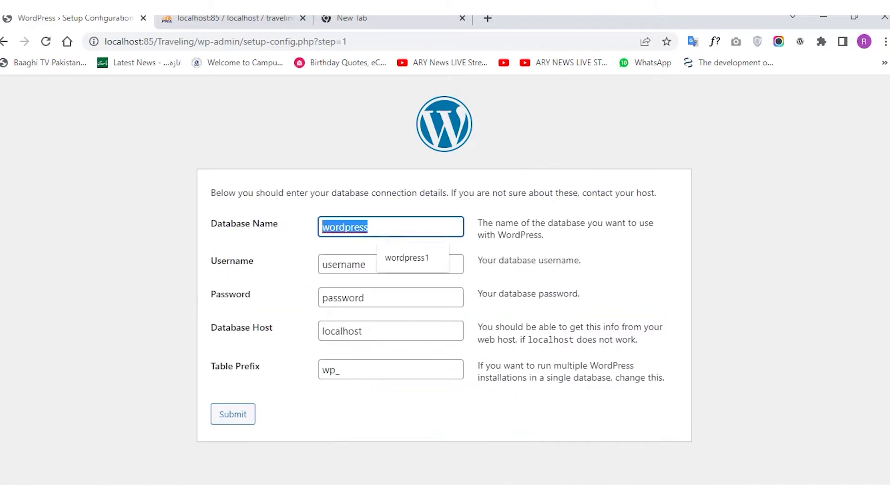
pyautogui.write('Traveling')
pyautogui.press('Tab')
pyautogui.press('BackSpace')
pyautogui.write('root')
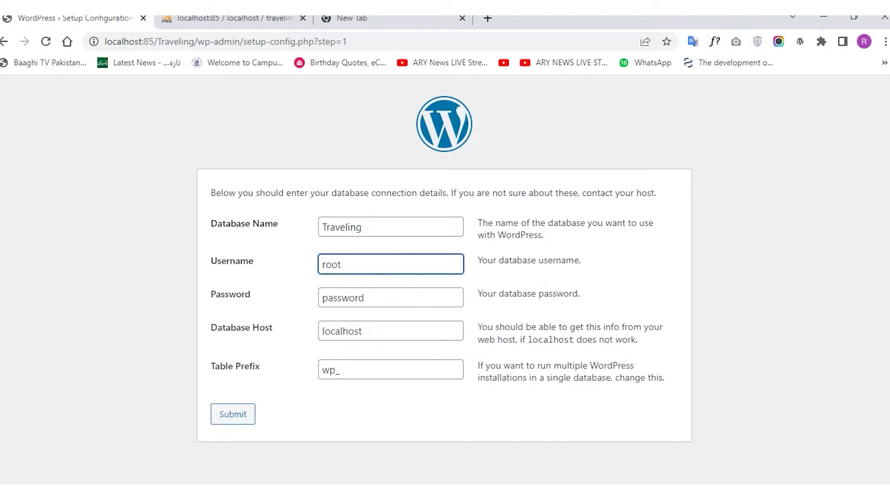
pyautogui.press('Tab')
pyautogui.press('BackSpace')
pyautogui.press('BackSpace')
pyautogui.press('BackSpace')
pyautogui.press('BackSpace')
pyautogui.press('BackSpace')
pyautogui.press('BackSpace')
pyautogui.press('BackSpace')
pyautogui.press('BackSpace')
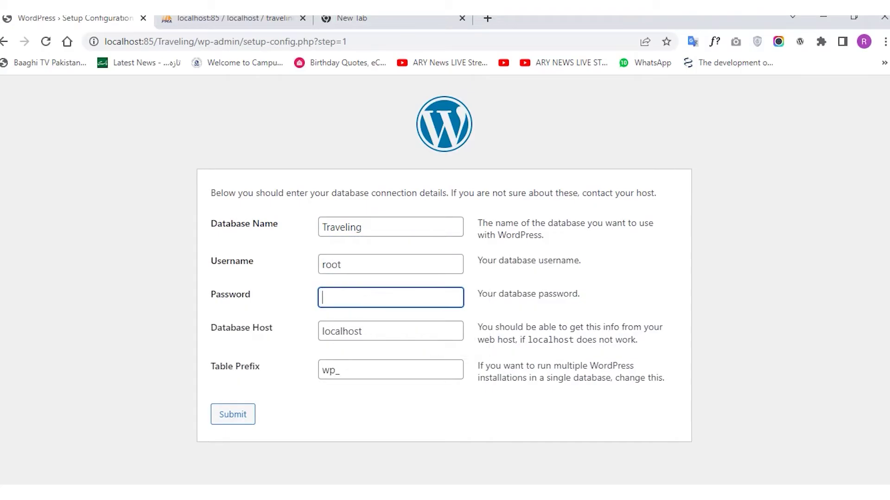
# Submit the database connection details with the default host and table prefix, and run the WordPress installation
pyautogui.press('Tab')
pyautogui.press('Tab')
pyautogui.press('Tab')
pyautogui.press('Return')
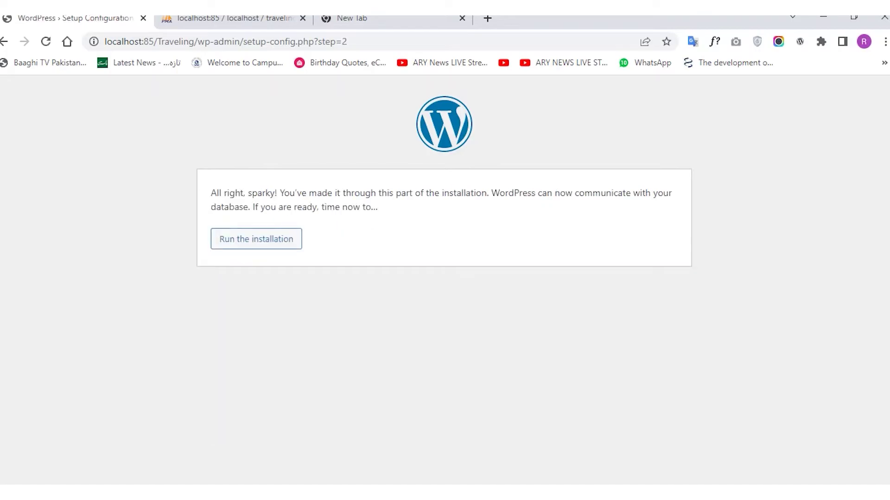
pyautogui.press('Tab')
pyautogui.press('Return')
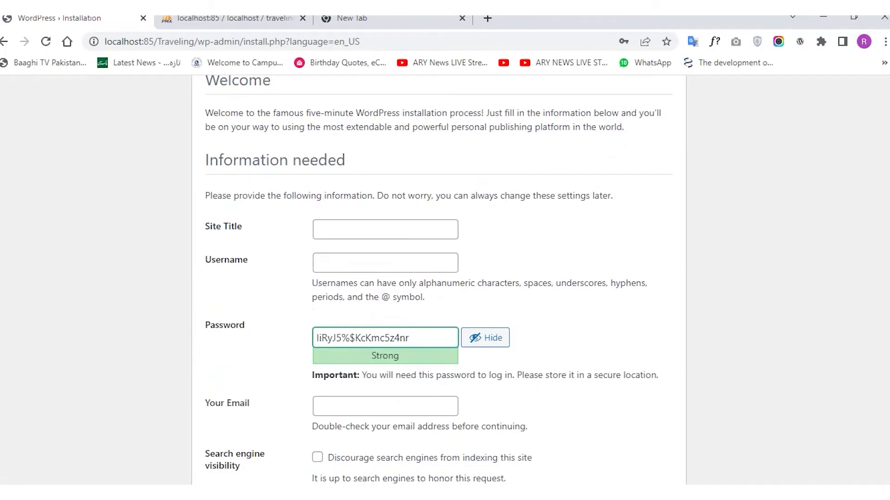
# Set the site title to Traveling and the username to admin, and copy the generated password
pyautogui.click(385, 229)
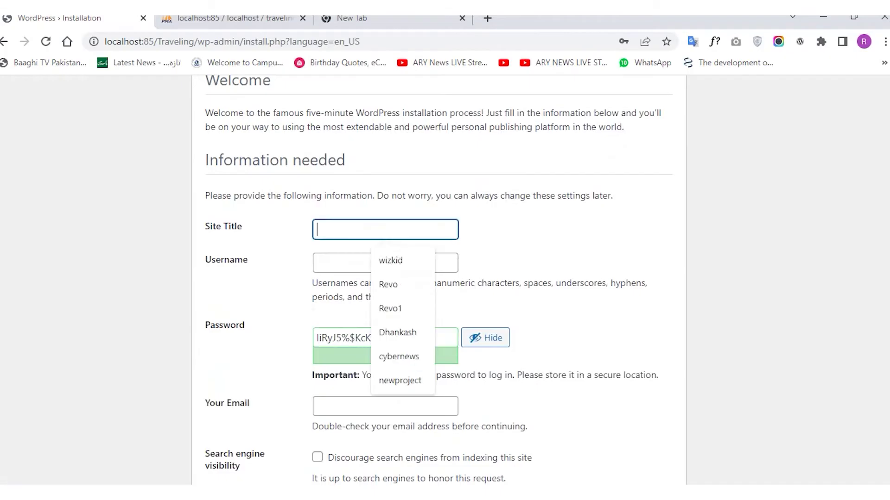
pyautogui.write('Traveling')
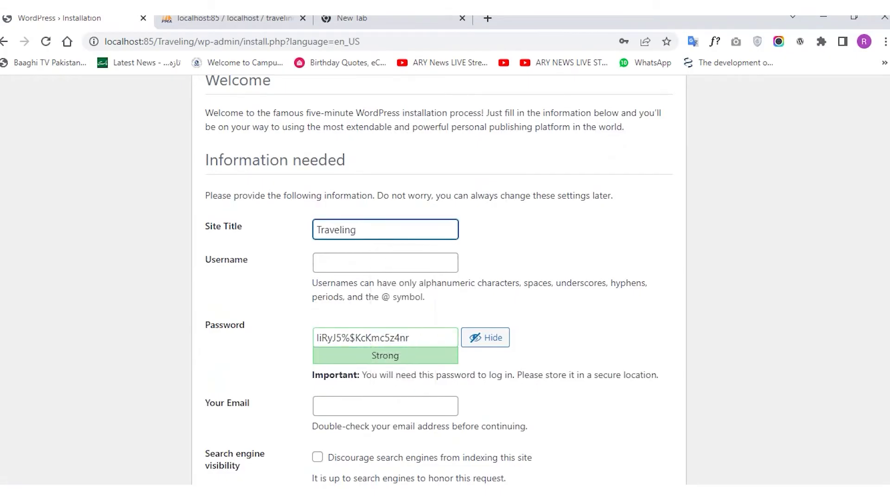
pyautogui.click(385, 263)
pyautogui.press('Down')
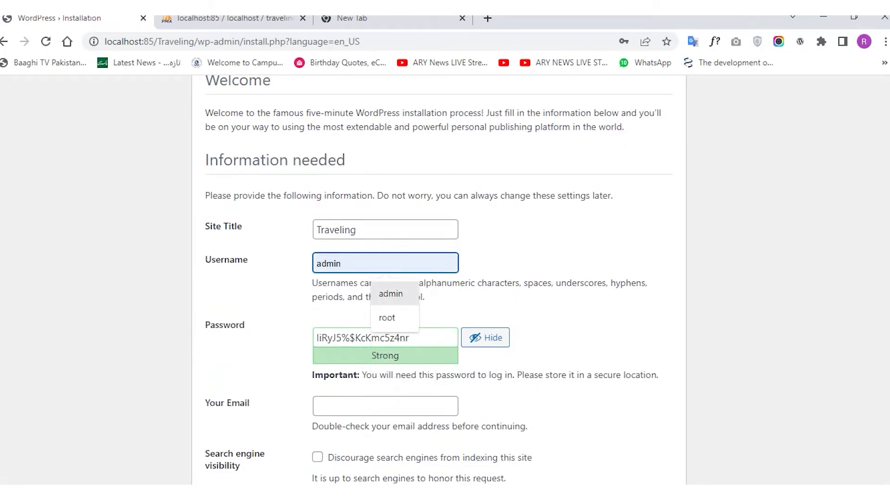
pyautogui.press('Return')
pyautogui.click(409, 338)
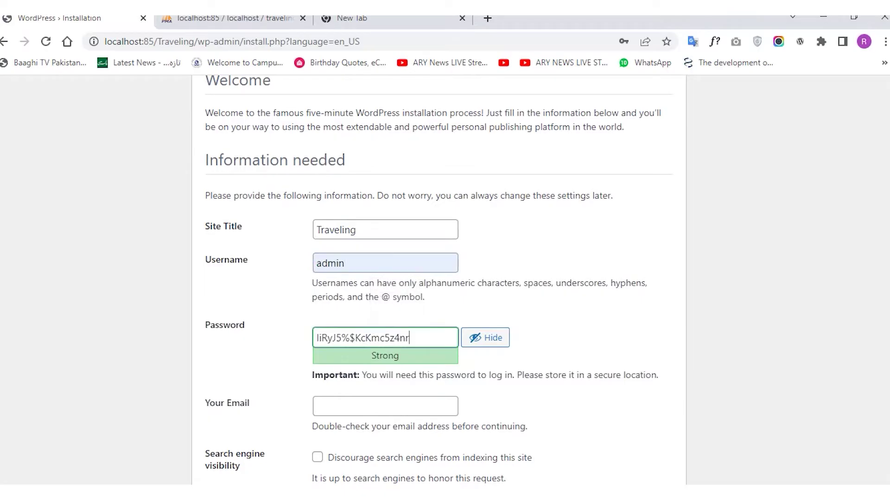
pyautogui.hotkey('ctrl', 'a')
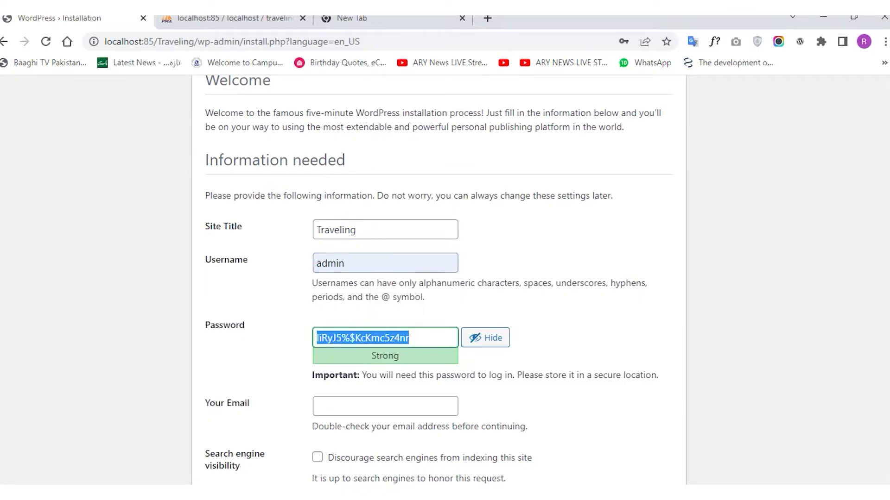
# Fill in the administrator's email, discourage search engines from indexing the site, and install WordPress
pyautogui.click(385, 406)
pyautogui.scroll(-2, 385, 406)
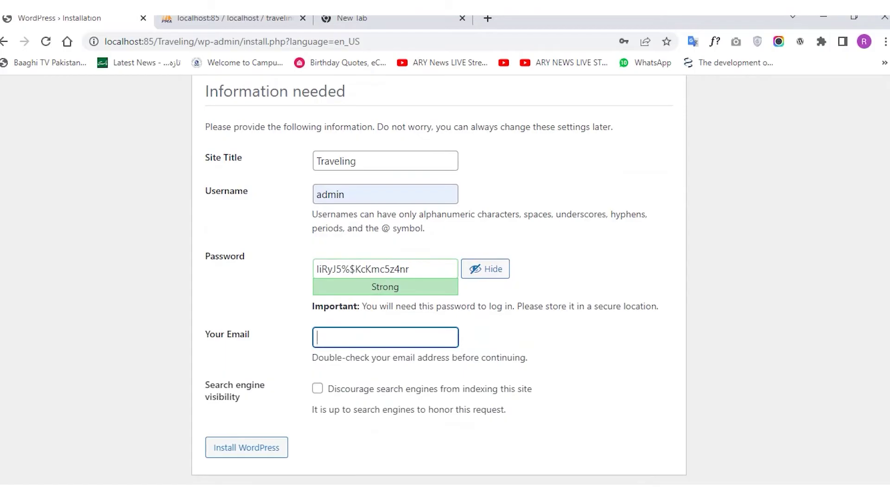
pyautogui.click(385, 337)
pyautogui.press('Down')
pyautogui.press('Return')
pyautogui.press('Tab')
pyautogui.press('space')
pyautogui.press('Tab')
pyautogui.press('Return')
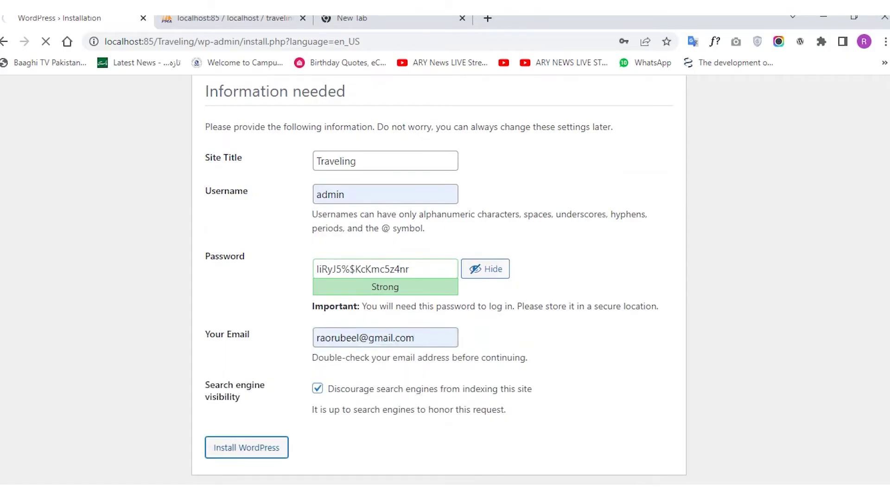
pyautogui.press('Return')
# Open the WordPress login page and log in as admin, replacing the prefilled password with the copied one
pyautogui.click(231, 341)
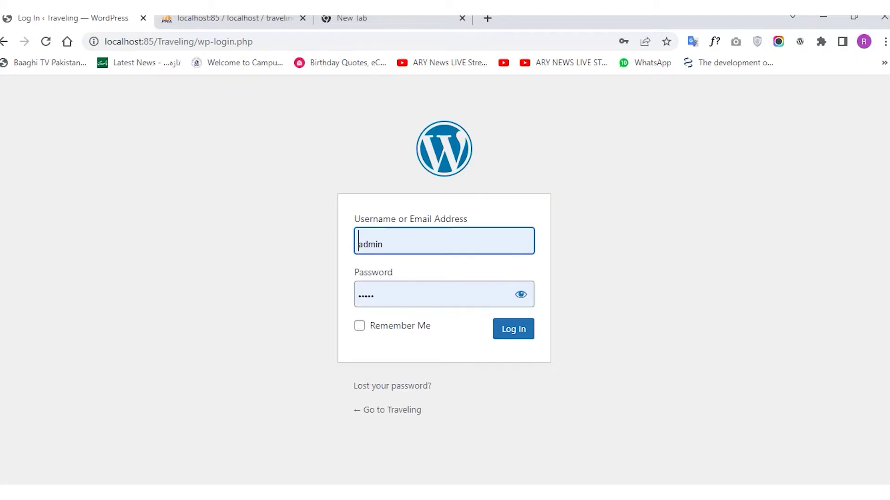
pyautogui.click(401, 294)
pyautogui.hotkey('ctrl', 'a')
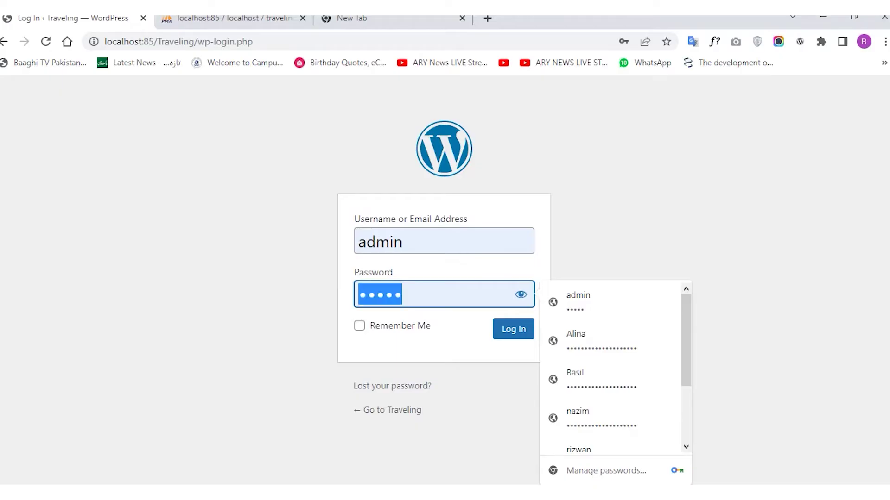
pyautogui.hotkey('ctrl', 'v')
pyautogui.click(513, 329)
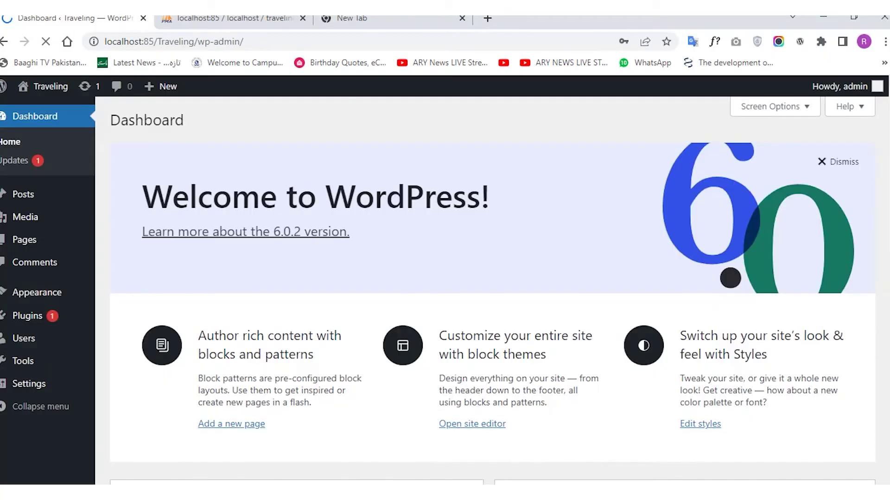
pyautogui.scroll(-2, 485, 291)
pyautogui.click(637, 231)
pyautogui.scroll(2, 492, 291)
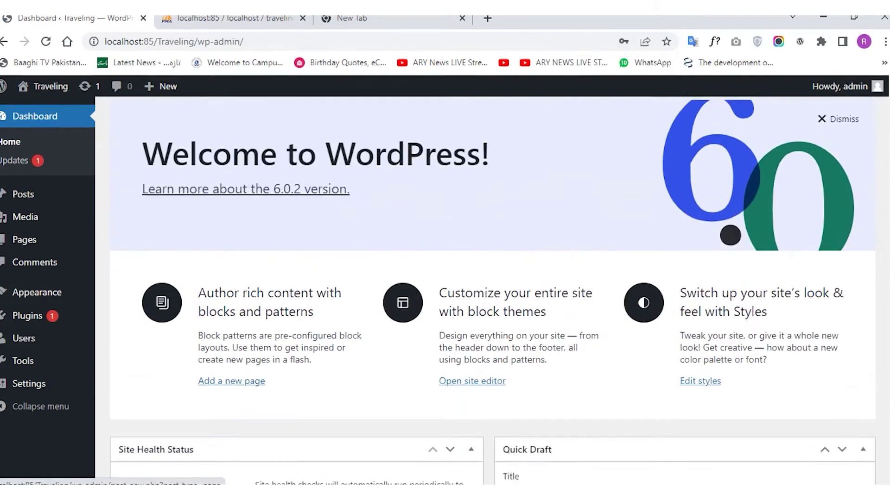
# Change the site's permalink structure to Post name in the Permalink Settings and save the change
pyautogui.moveTo(37, 293)
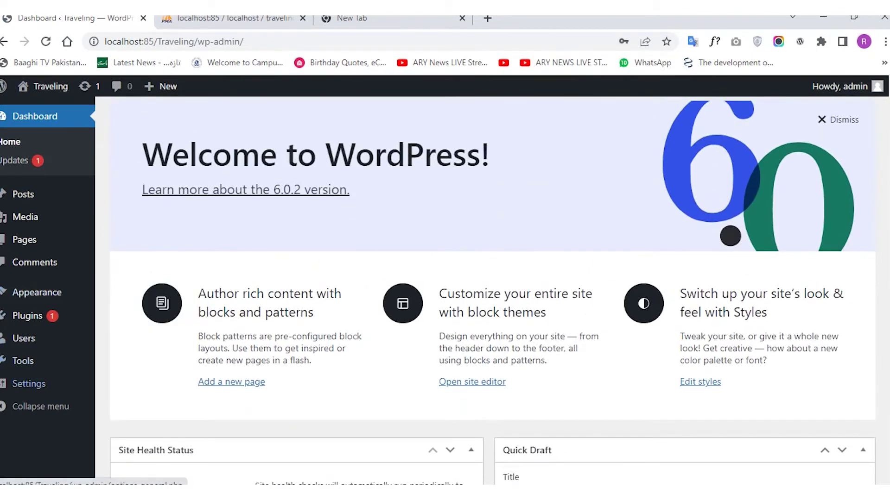
pyautogui.click(29, 384)
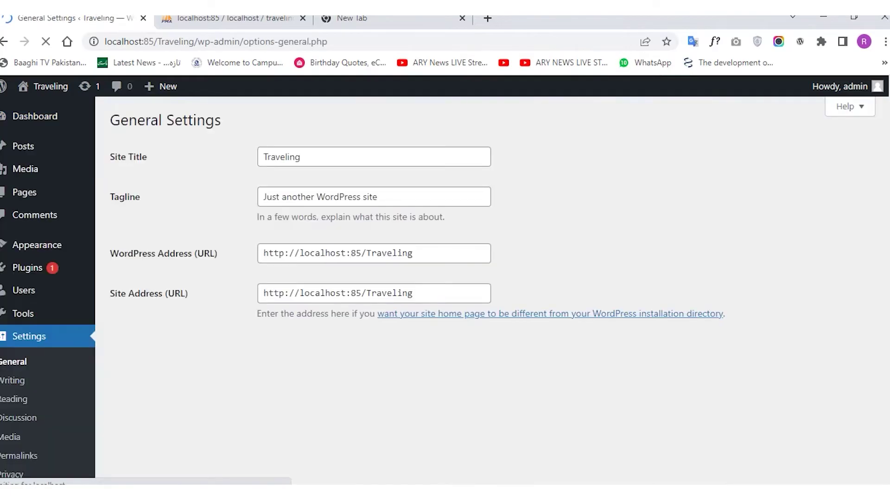
pyautogui.scroll(-3, 13, 380)
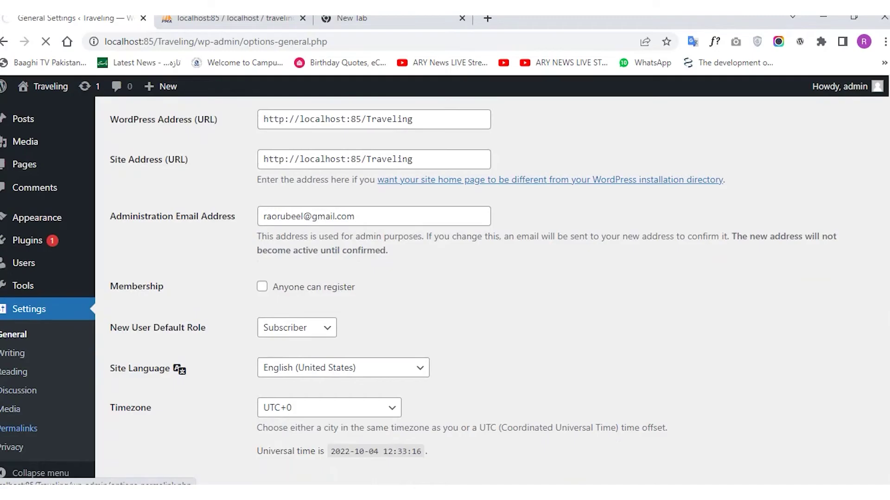
pyautogui.scroll(-1, 438, 273)
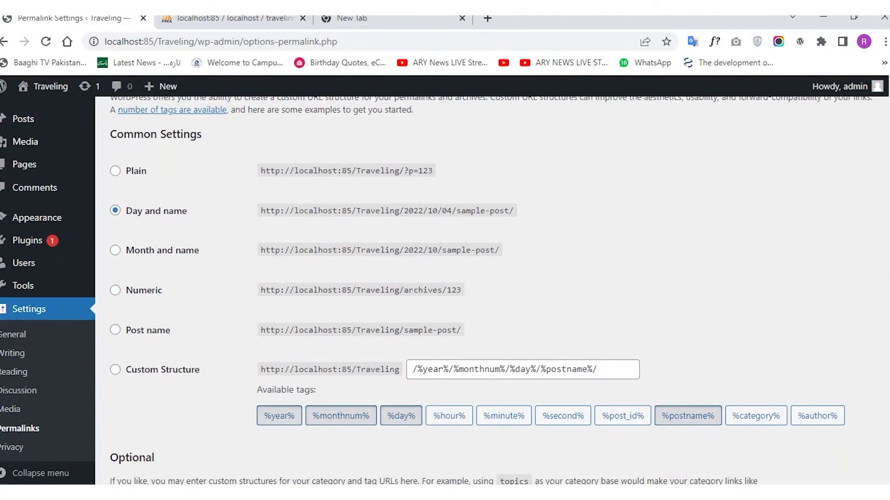
pyautogui.click(115, 330)
pyautogui.scroll(-4, 492, 290)
pyautogui.click(143, 423)
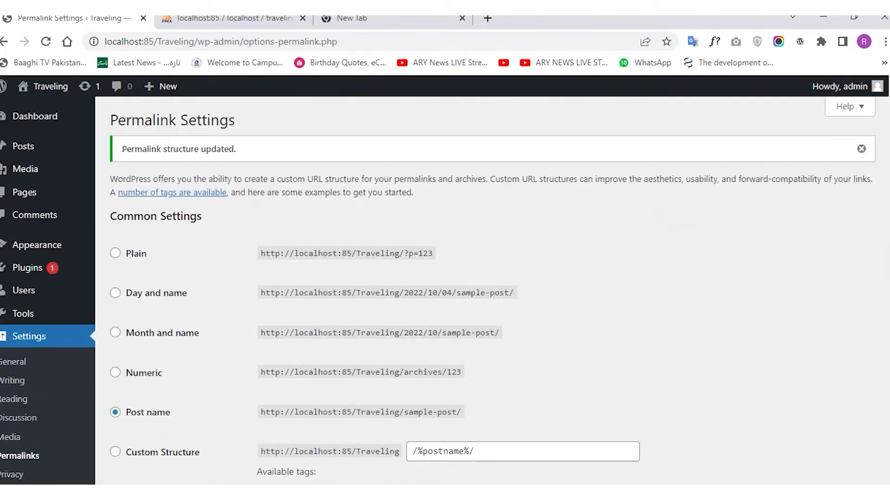
# Install the Astra theme from the popular themes and activate it on the site
pyautogui.scroll(-2, 14, 353)
pyautogui.scroll(2, 14, 353)
pyautogui.moveTo(37, 244)
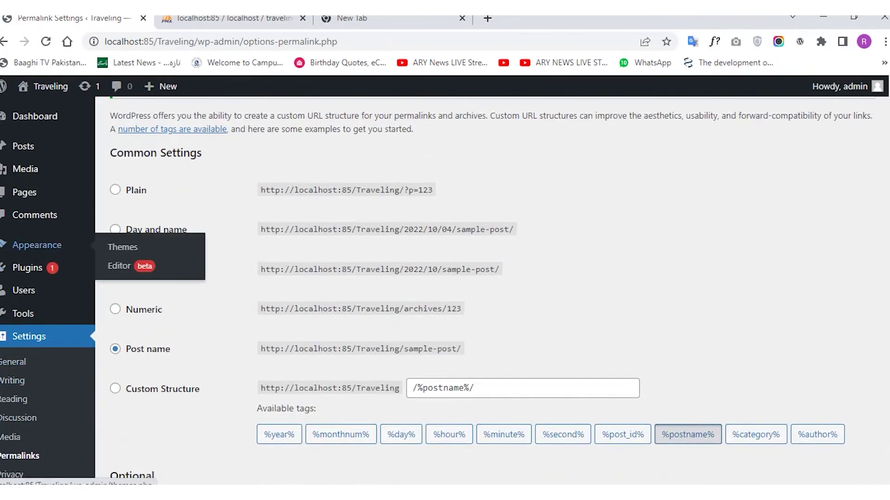
pyautogui.click(123, 247)
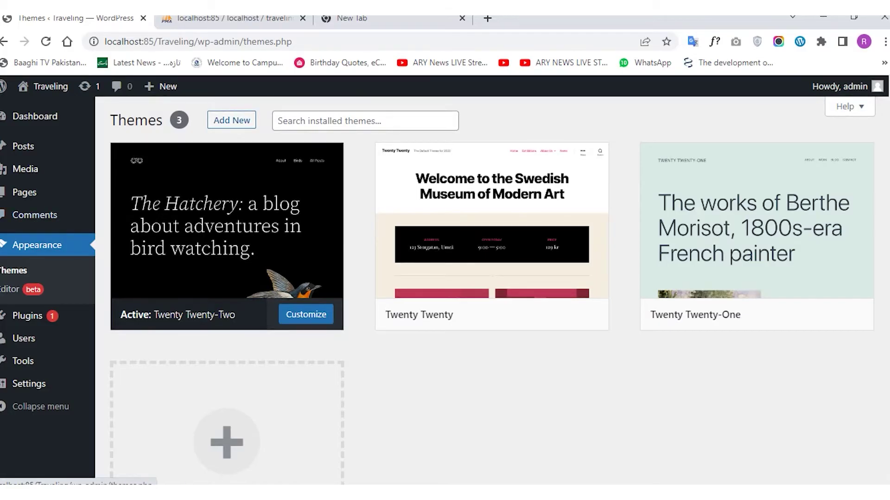
pyautogui.click(231, 120)
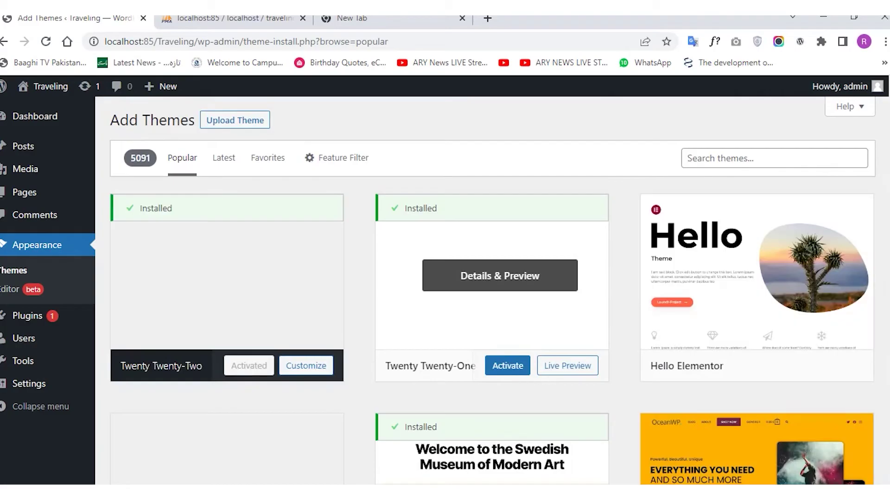
pyautogui.scroll(-3, 491, 278)
pyautogui.scroll(-2, 492, 208)
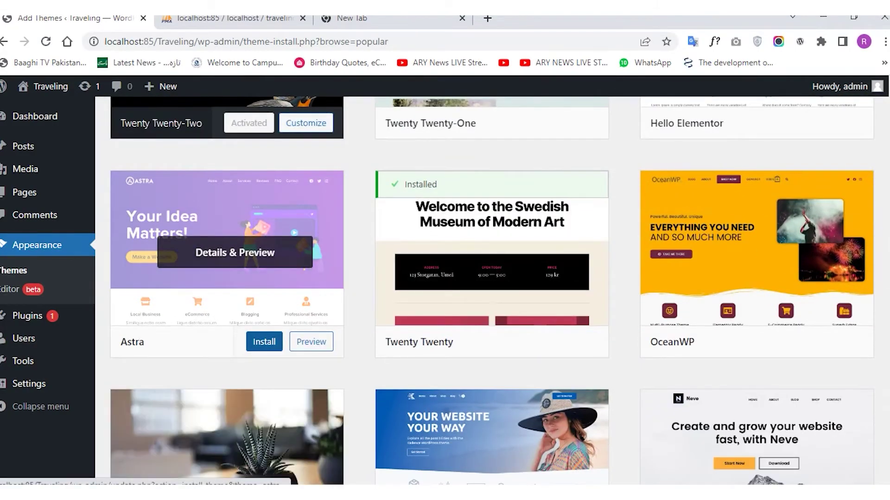
pyautogui.click(264, 342)
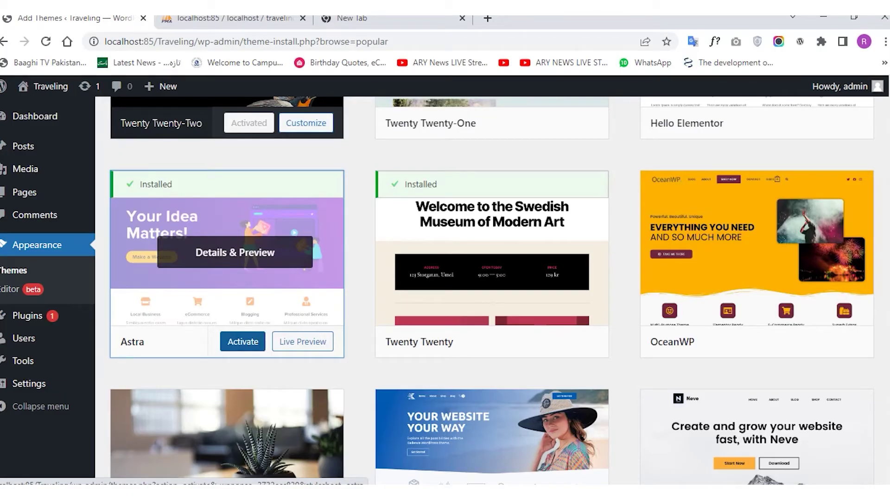
pyautogui.click(243, 341)
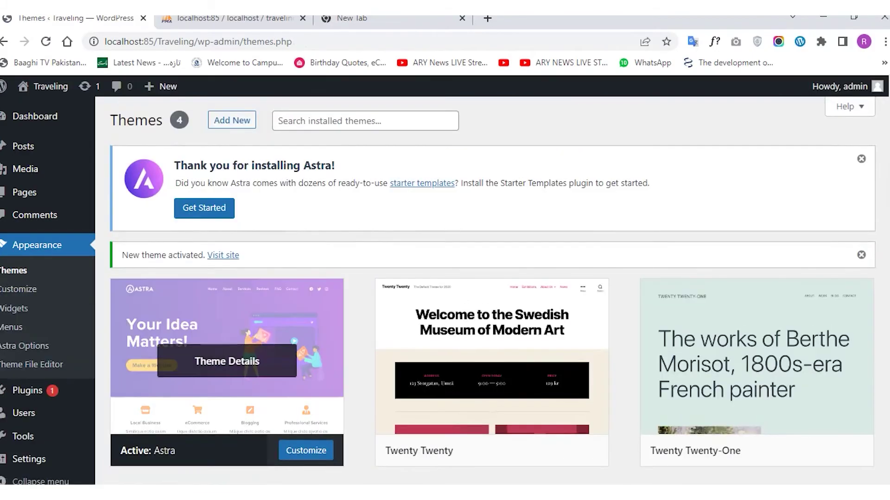
# Go to the page for adding plugins and install the Starter Templates plugin through the Astra welcome notice
pyautogui.scroll(-2, 243, 342)
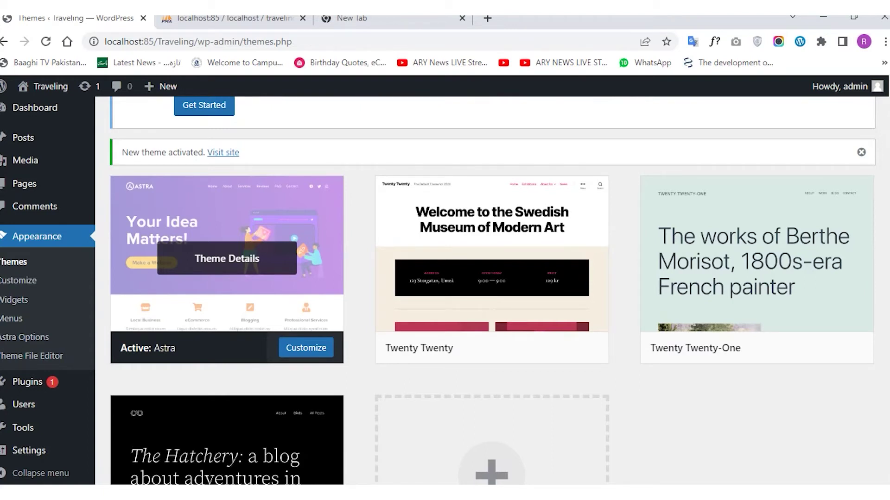
pyautogui.scroll(-2, 139, 324)
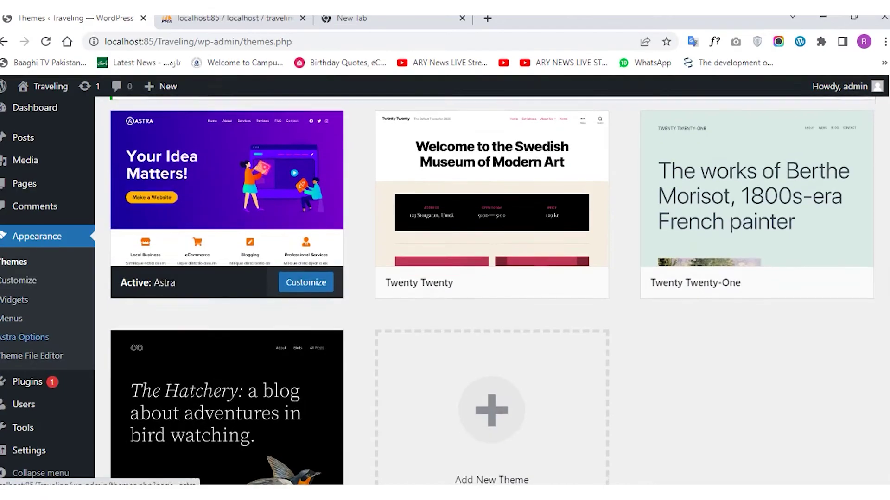
pyautogui.click(27, 381)
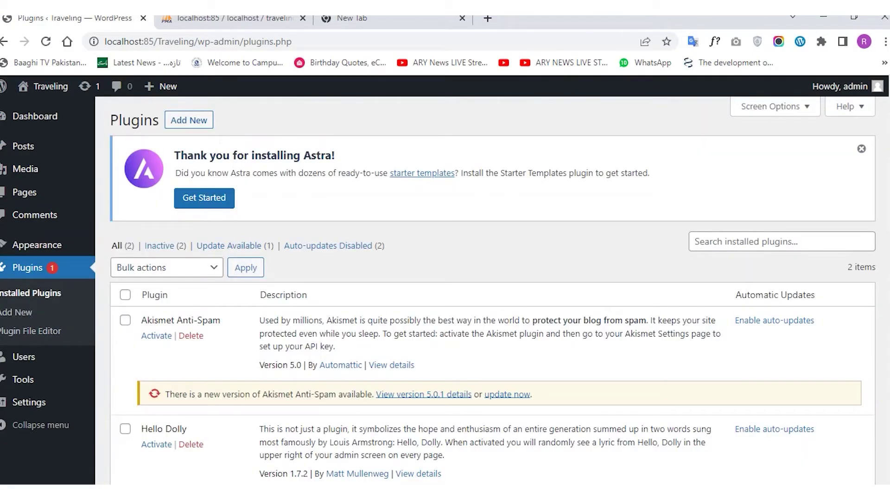
pyautogui.click(188, 120)
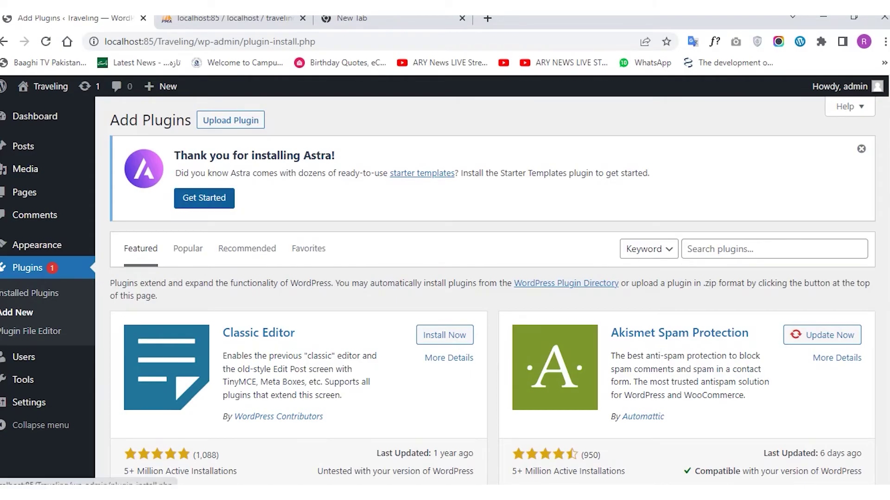
pyautogui.click(204, 198)
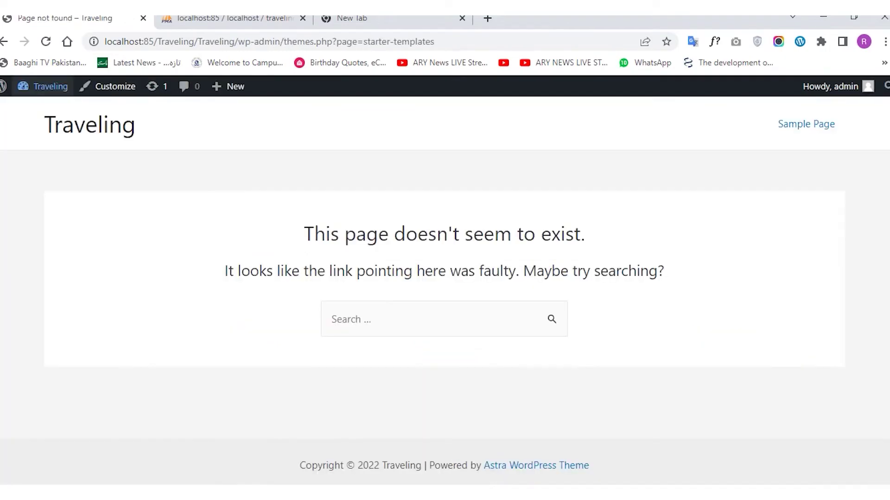
# Return to the admin dashboard and open the Starter Templates library from the installed plugins
pyautogui.click(40, 110)
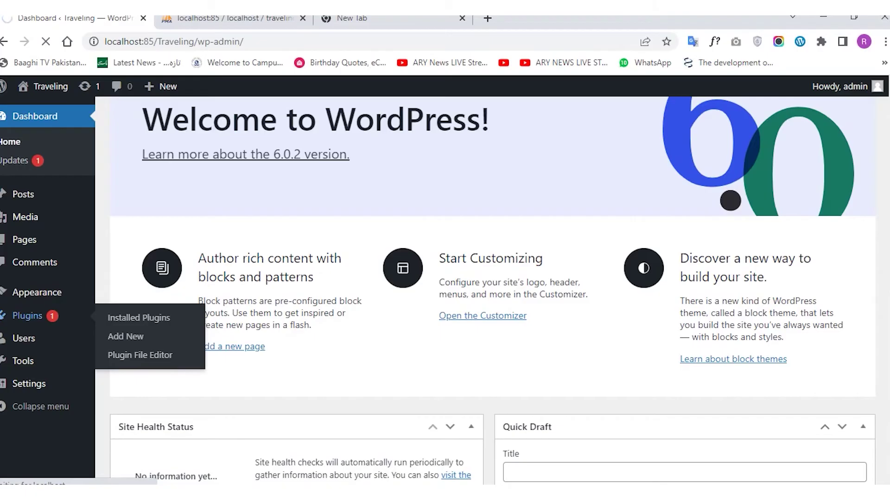
pyautogui.scroll(-2, 492, 290)
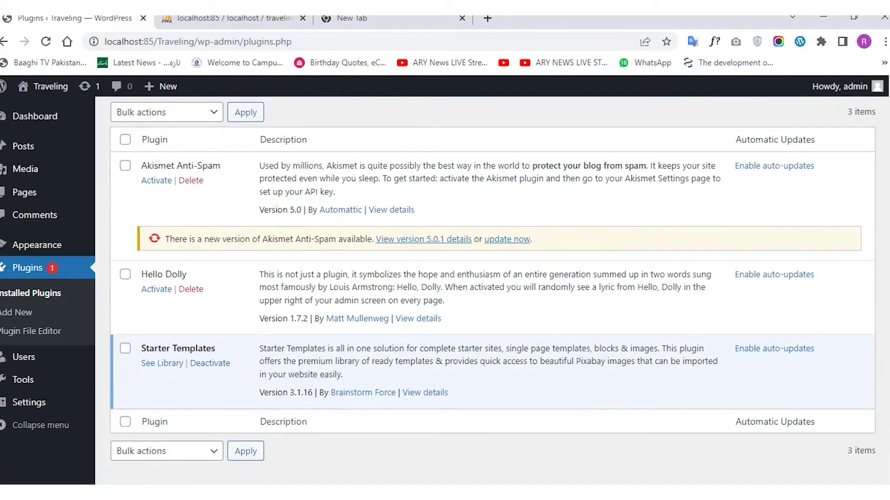
pyautogui.click(162, 363)
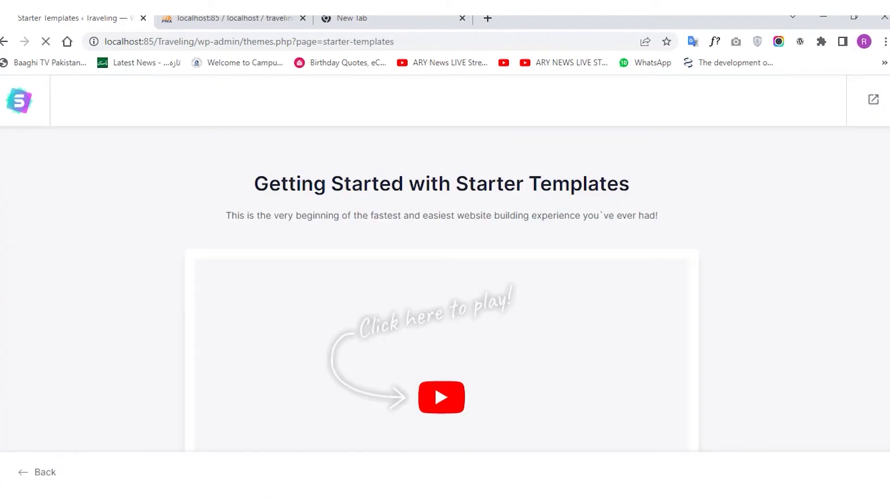
# Start building the website in Starter Templates and choose Elementor as the page builder
pyautogui.scroll(-3, 435, 385)
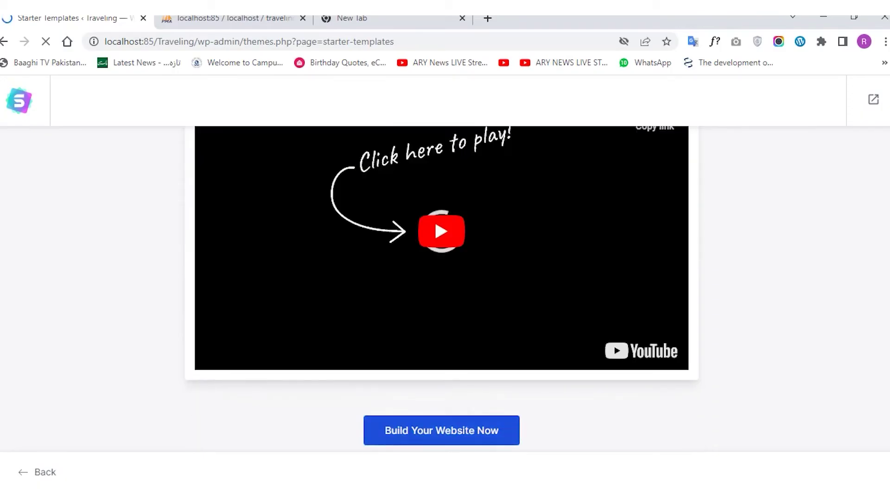
pyautogui.click(441, 431)
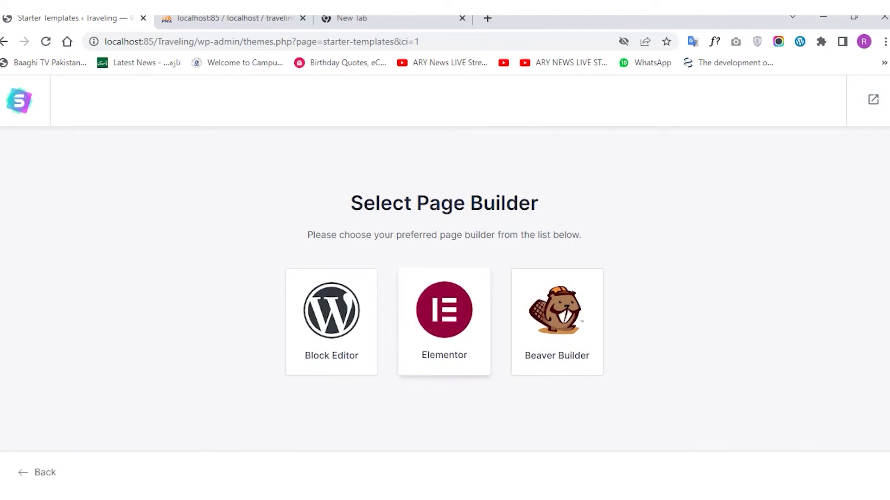
pyautogui.click(444, 320)
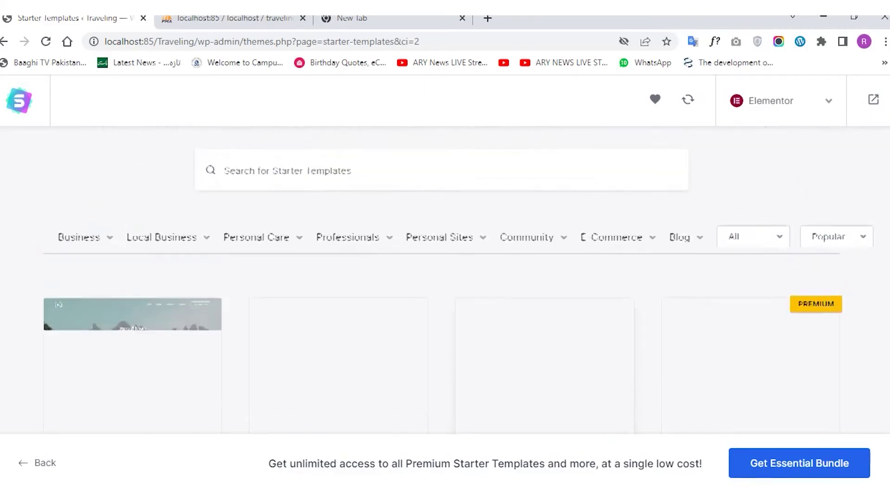
# Look through the popular Elementor starter templates and the Business category's subcategories
pyautogui.scroll(-5, 445, 278)
pyautogui.scroll(-1, 445, 278)
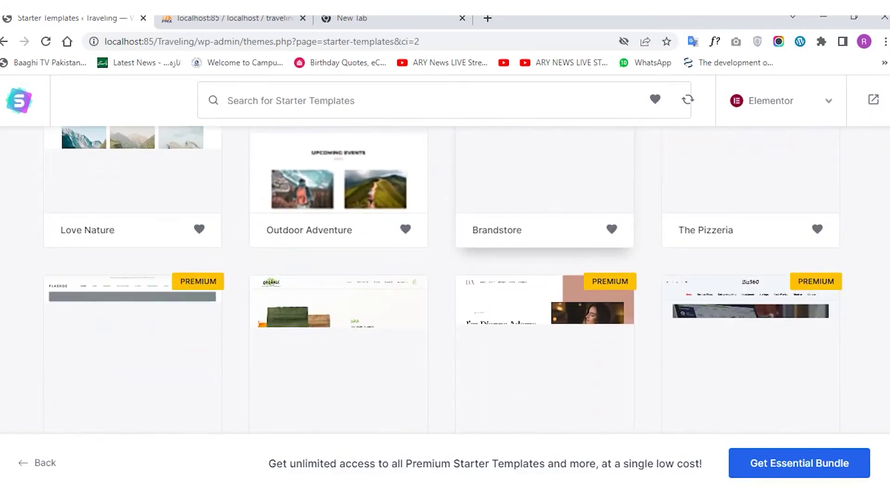
pyautogui.scroll(5, 338, 278)
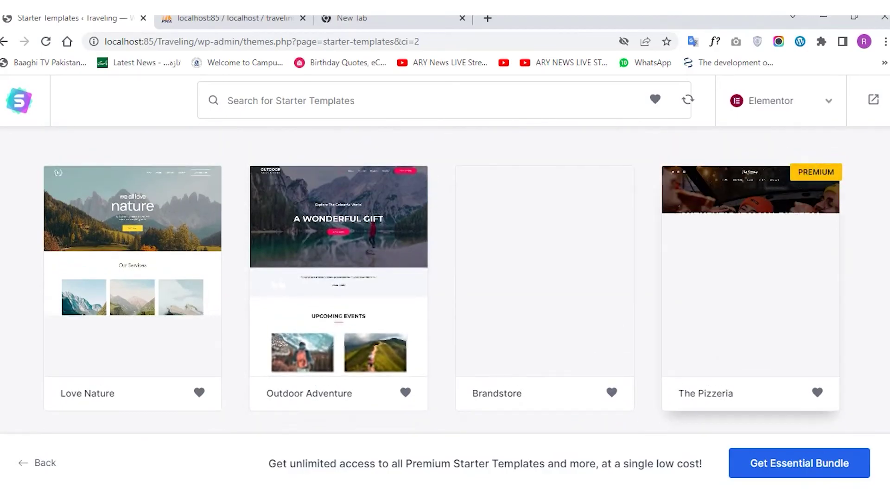
pyautogui.scroll(-5, 751, 204)
pyautogui.scroll(-5, 443, 281)
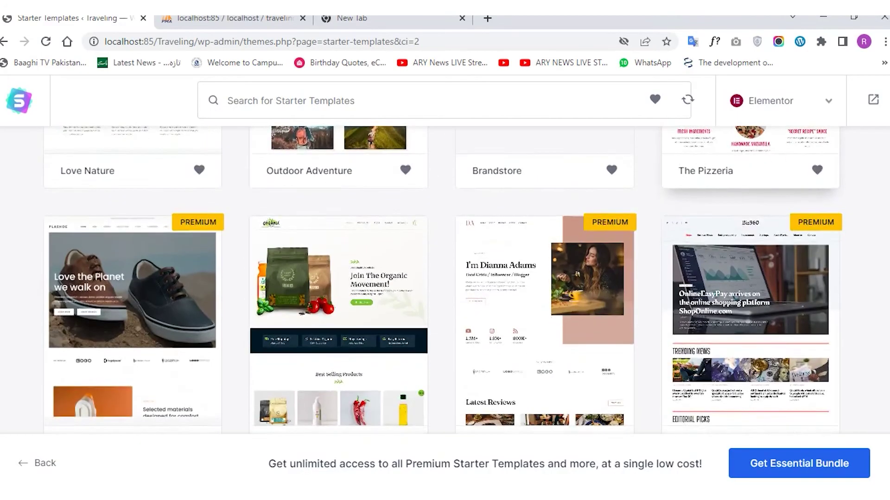
pyautogui.scroll(15, 443, 280)
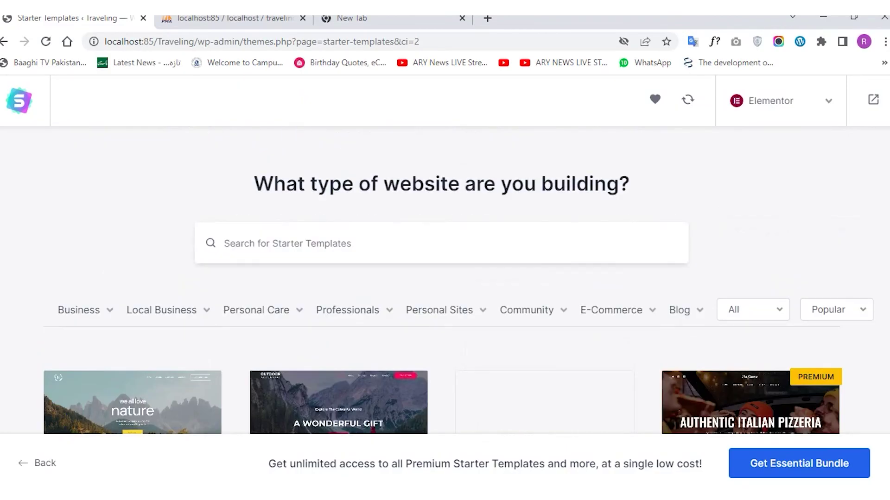
pyautogui.scroll(-2, 443, 280)
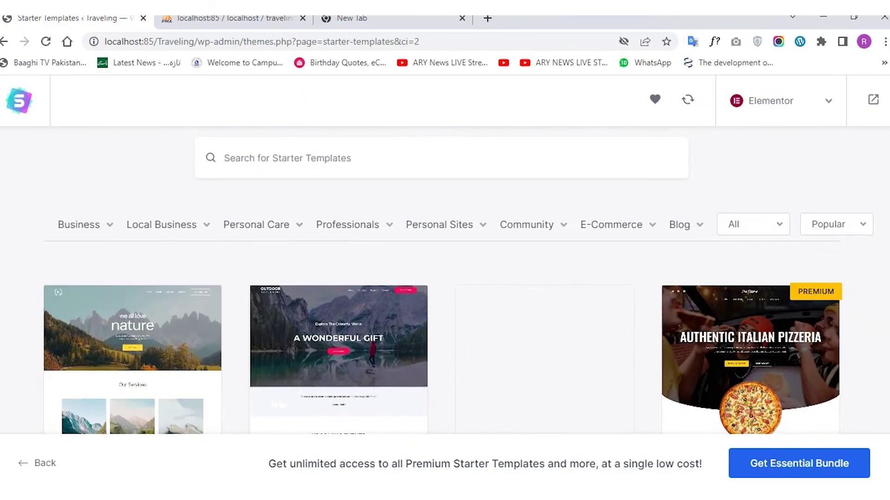
pyautogui.moveTo(85, 224)
pyautogui.scroll(-2, 443, 281)
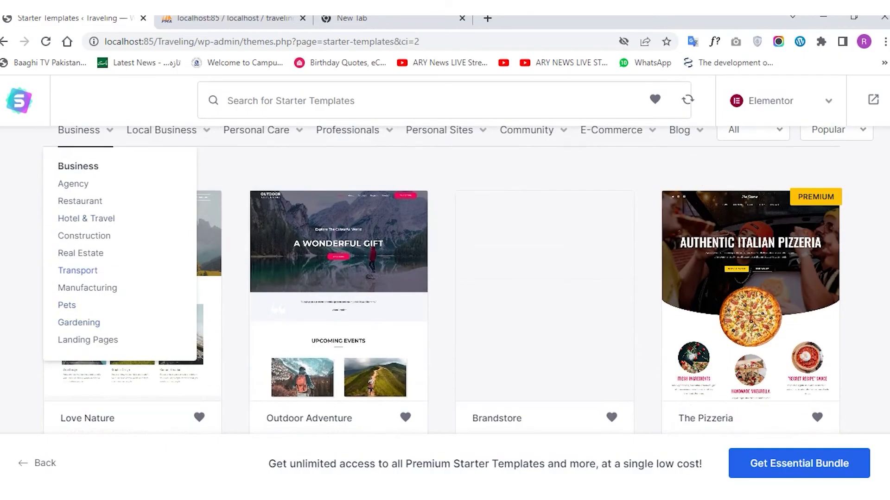
pyautogui.press('Escape')
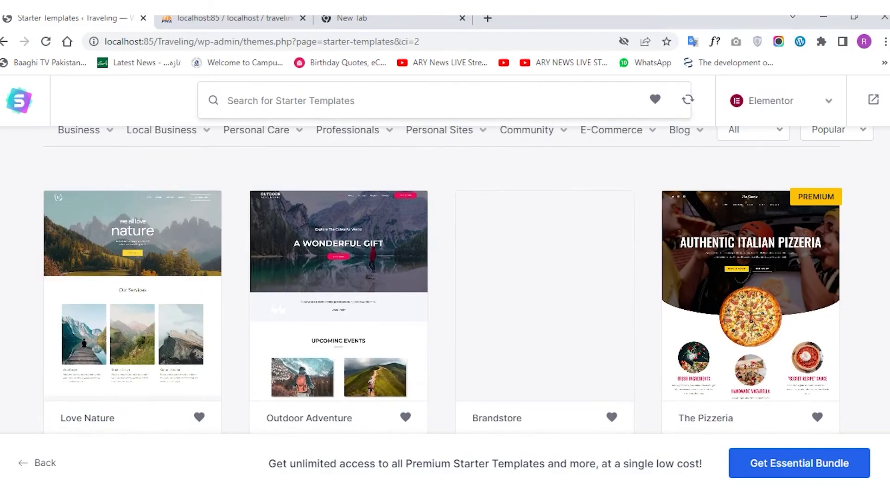
# Search the starter templates for "traveling" and look through the suggested templates
pyautogui.write('traveling')
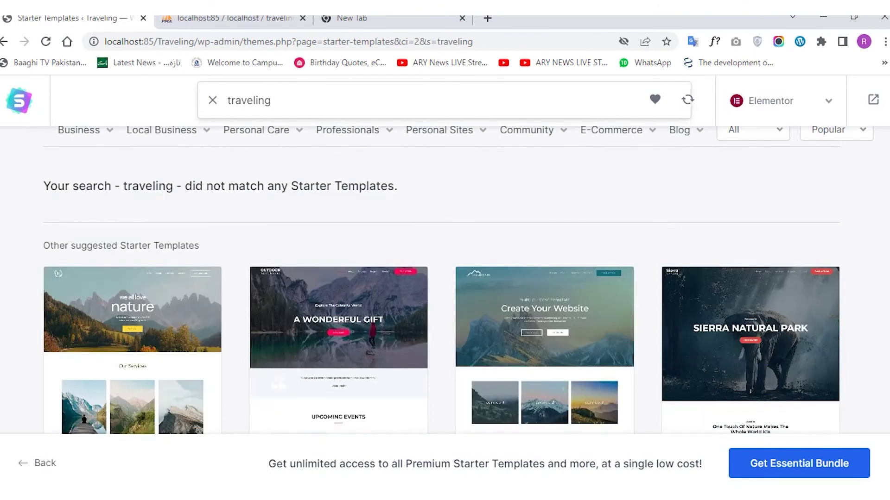
pyautogui.scroll(-2, 338, 297)
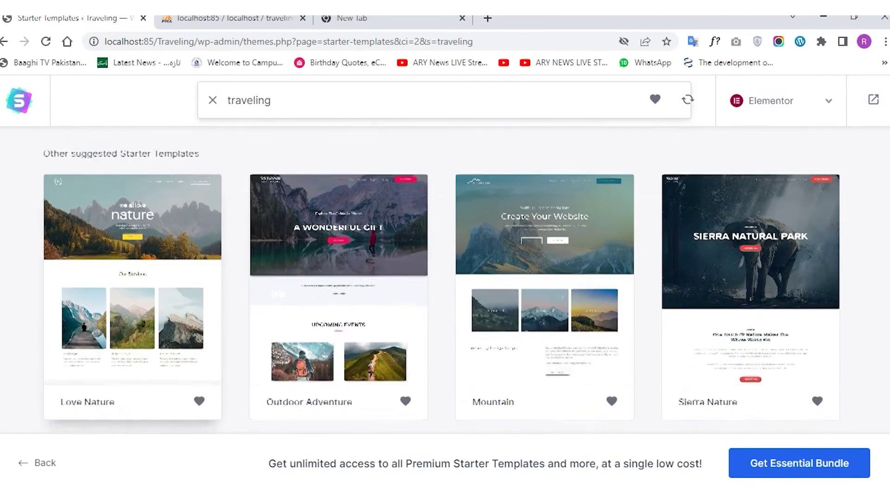
pyautogui.scroll(-1, 338, 297)
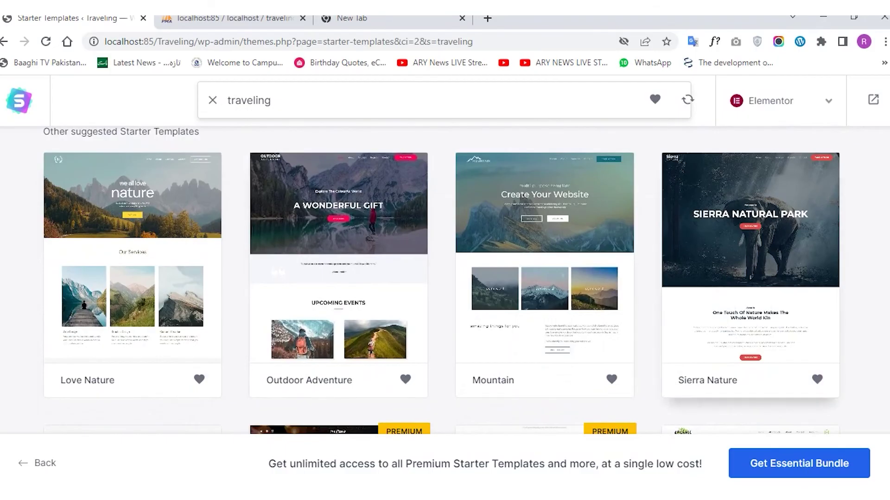
pyautogui.scroll(-3, 445, 278)
pyautogui.scroll(-5, 543, 278)
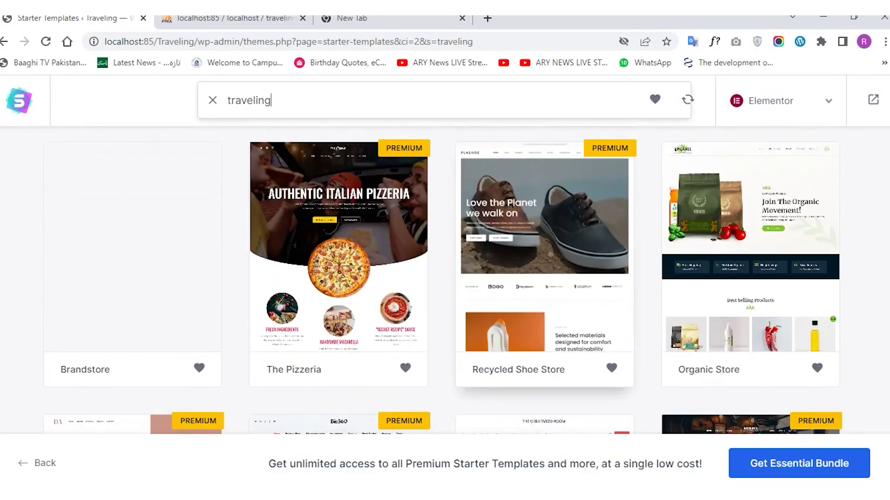
pyautogui.scroll(9, 543, 278)
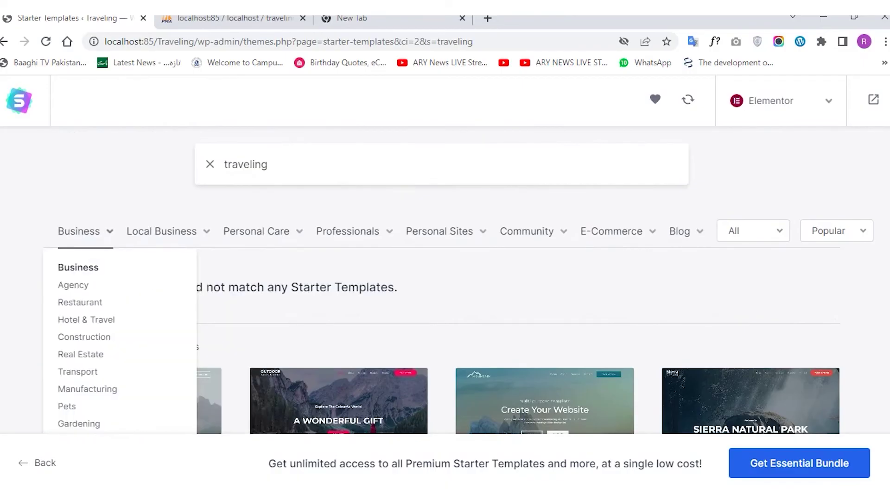
pyautogui.scroll(-3, 444, 278)
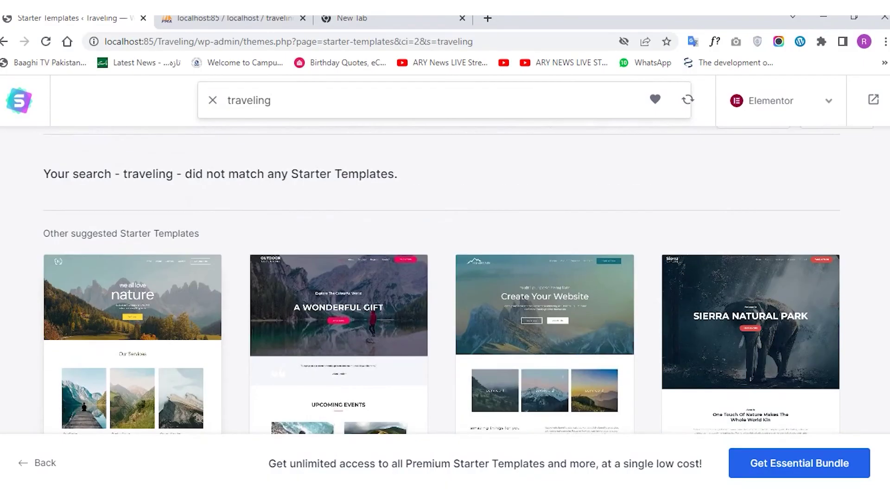
# Filter the starter templates by the Transport subcategory of Business and choose the Limousine Rental Agency template
pyautogui.scroll(4, 445, 278)
pyautogui.moveTo(86, 274)
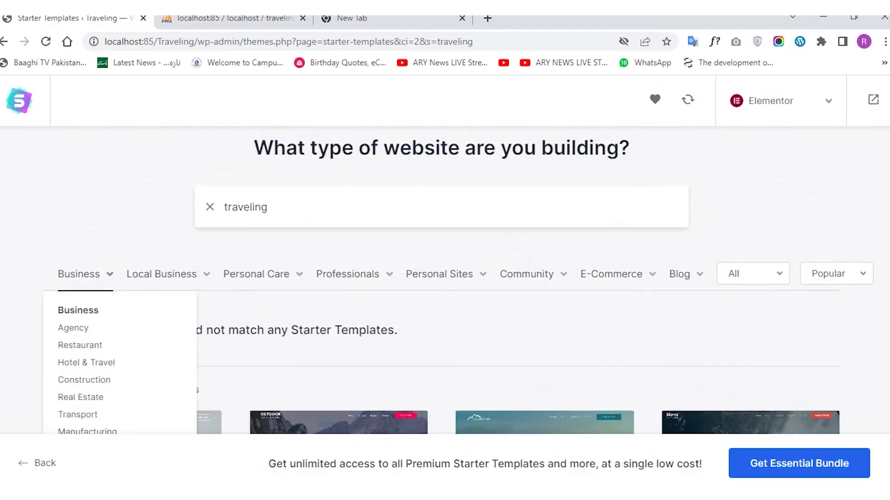
pyautogui.click(78, 414)
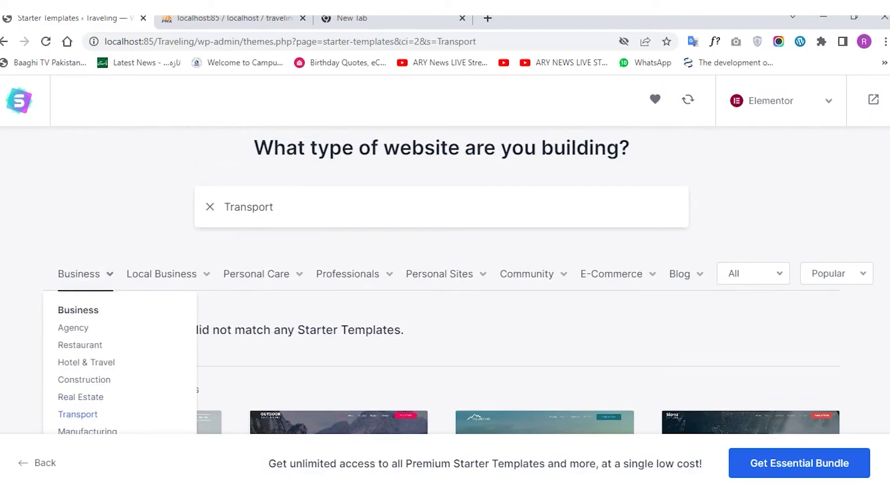
pyautogui.scroll(-4, 338, 278)
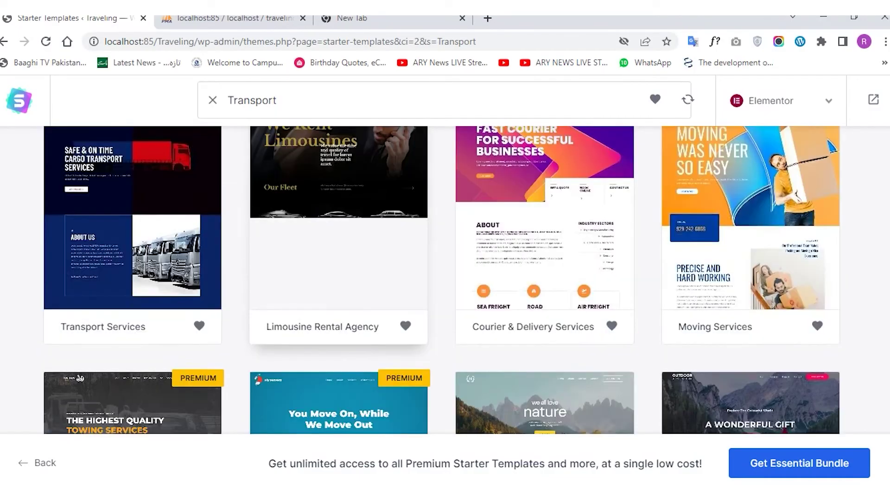
pyautogui.scroll(1, 339, 278)
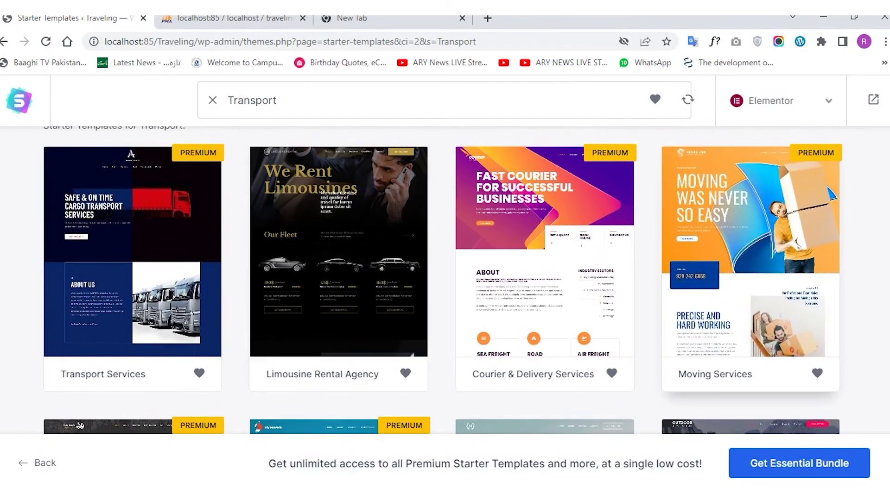
pyautogui.scroll(-1, 442, 278)
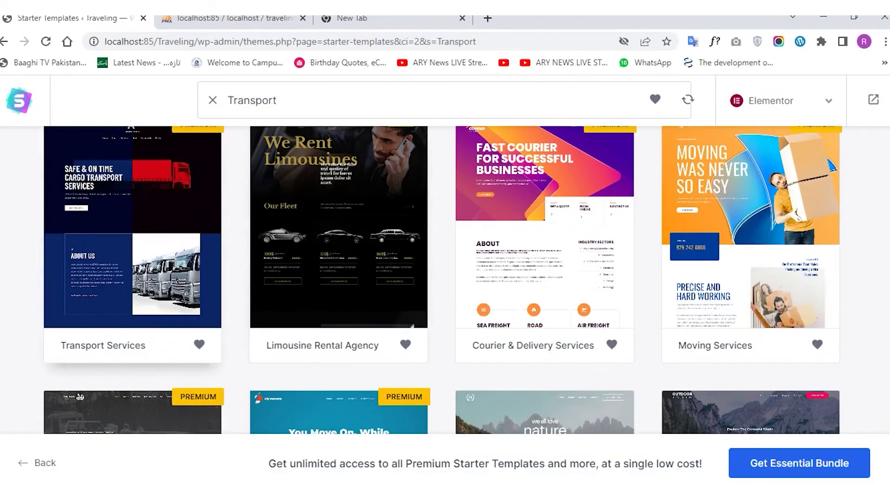
pyautogui.scroll(3, 81, 397)
pyautogui.scroll(-5, 80, 421)
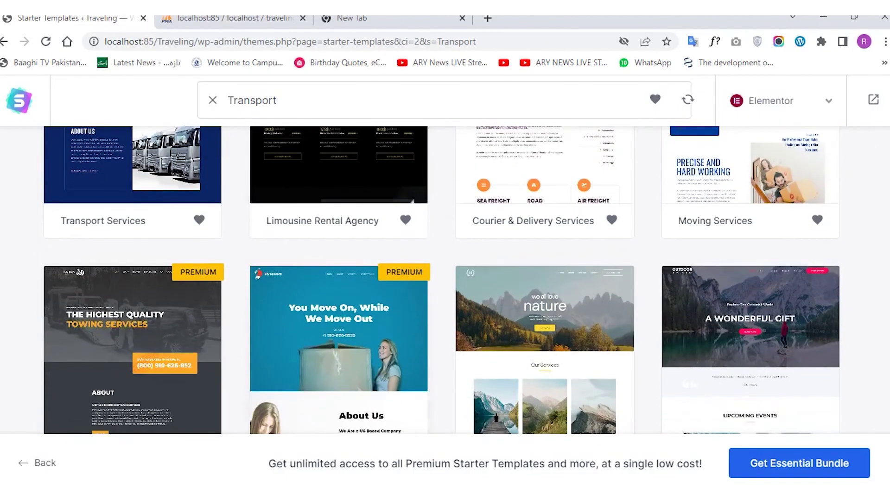
pyautogui.scroll(3, 80, 420)
pyautogui.scroll(-6, 81, 421)
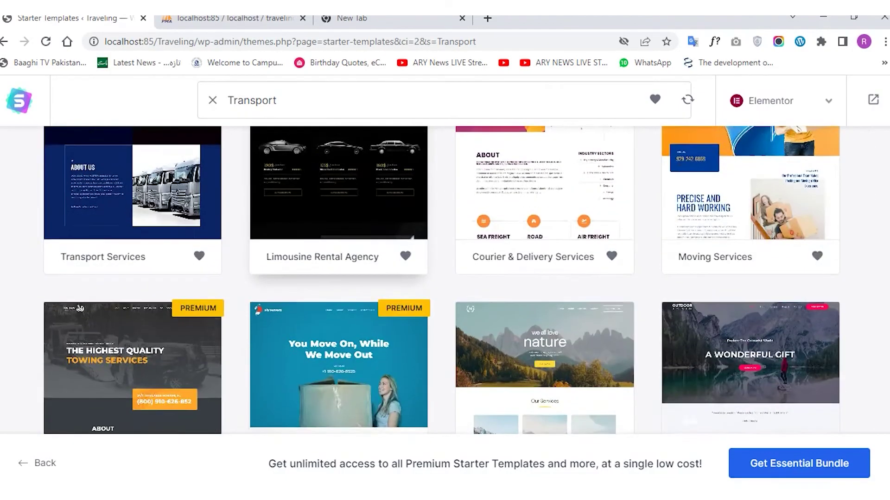
pyautogui.scroll(-4, 80, 420)
pyautogui.scroll(10, 80, 420)
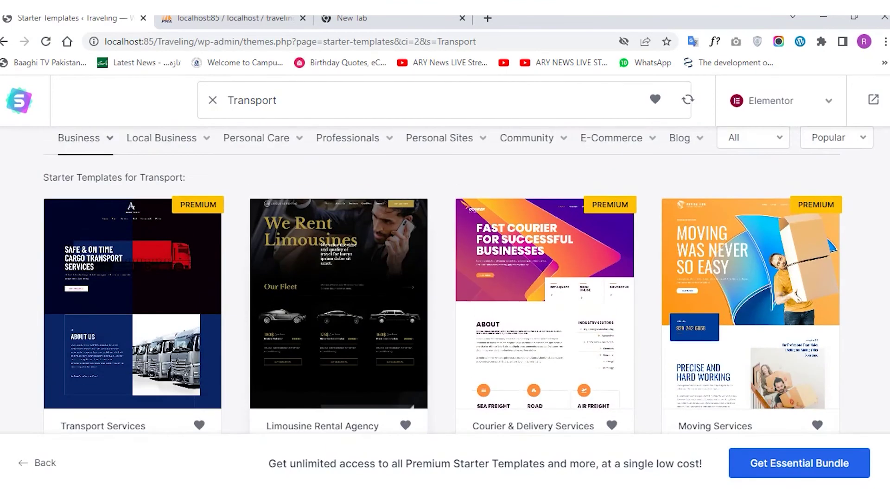
pyautogui.scroll(-1, 458, 302)
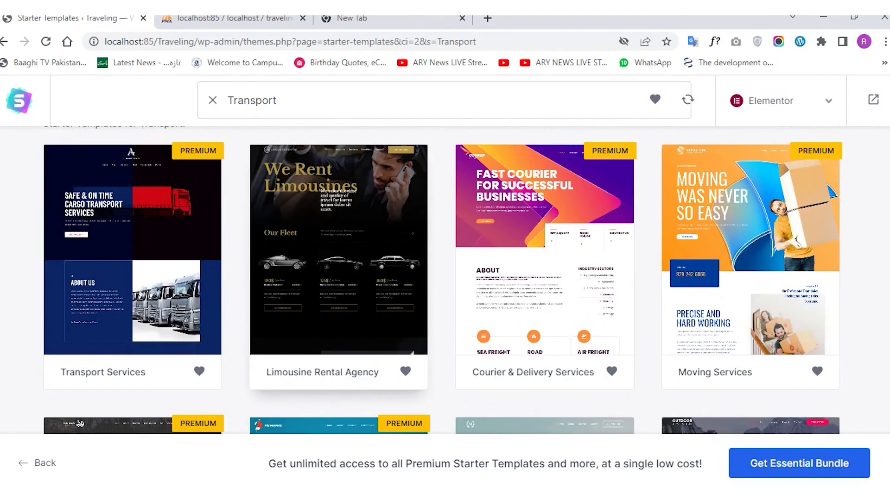
pyautogui.click(355, 366)
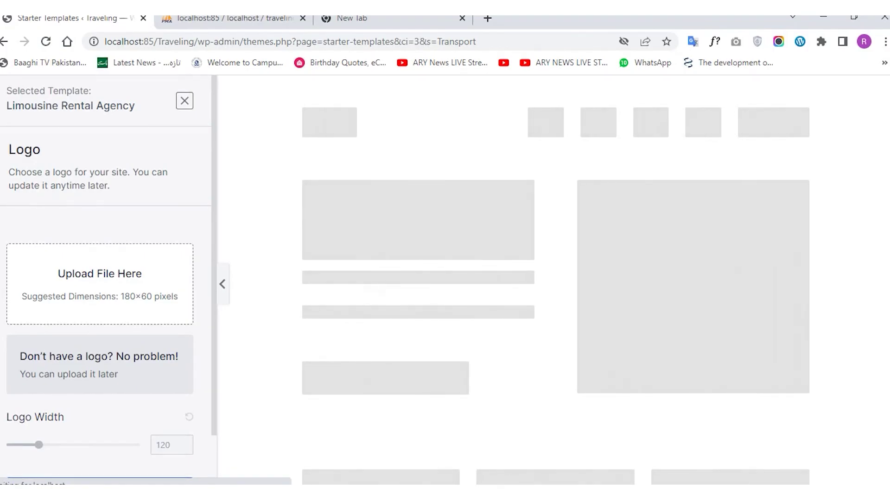
# Skip the logo upload and continue with the template's default colors and the Libre Baskerville / Montserrat fonts
pyautogui.scroll(-2, 100, 218)
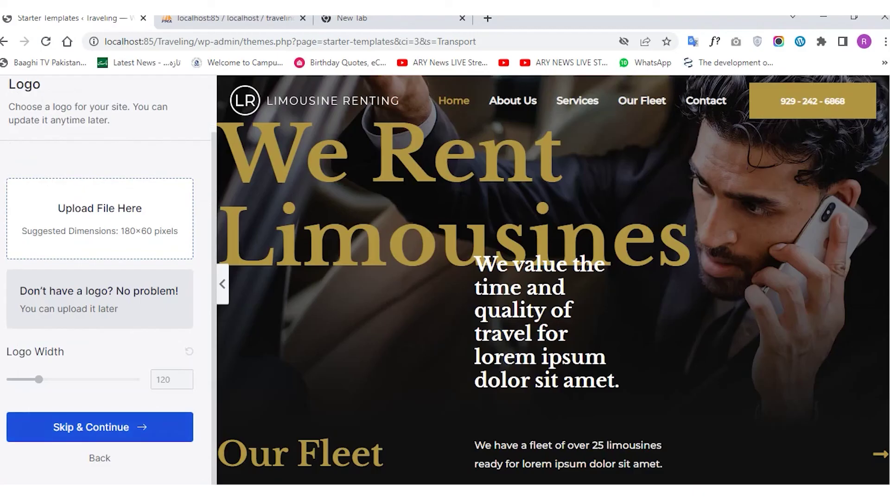
pyautogui.click(100, 427)
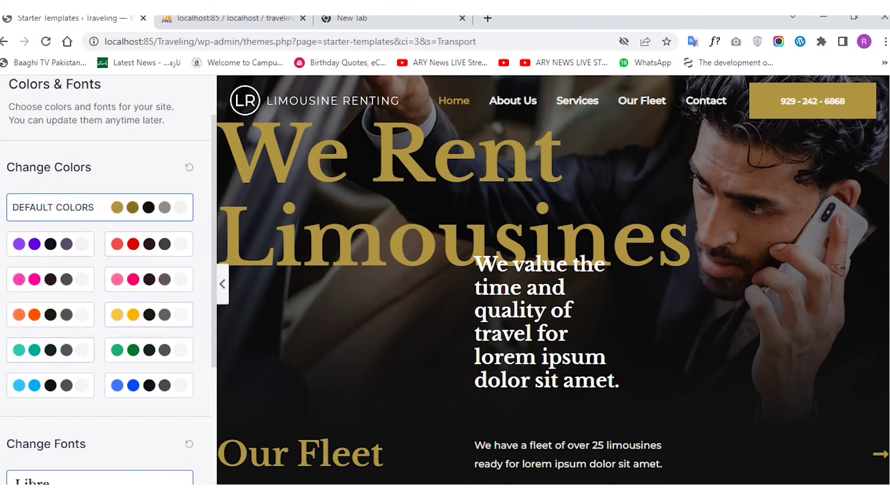
pyautogui.scroll(-4, 108, 280)
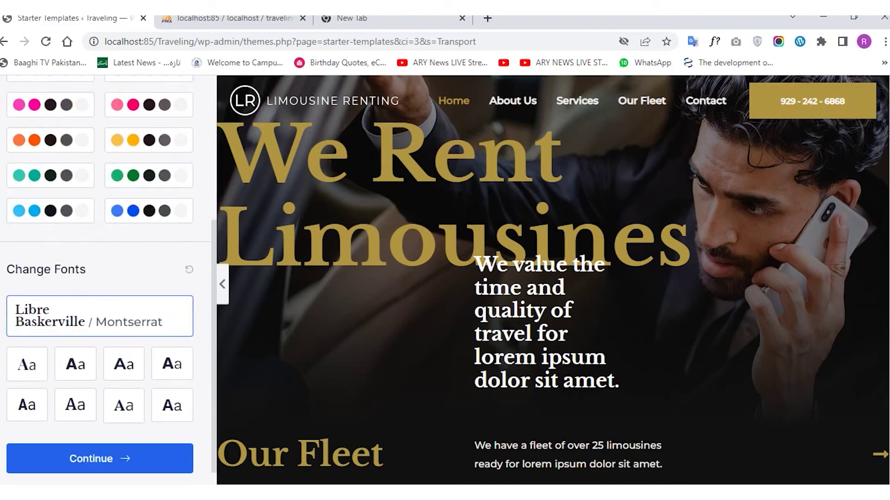
pyautogui.scroll(-1, 123, 334)
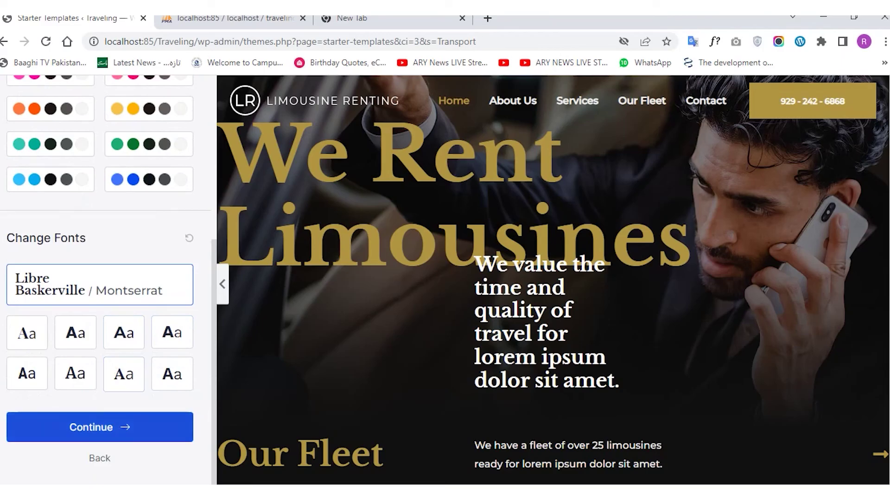
pyautogui.click(99, 427)
# Fill in the first name in the final form using a saved full-name suggestion
pyautogui.scroll(-2, 442, 287)
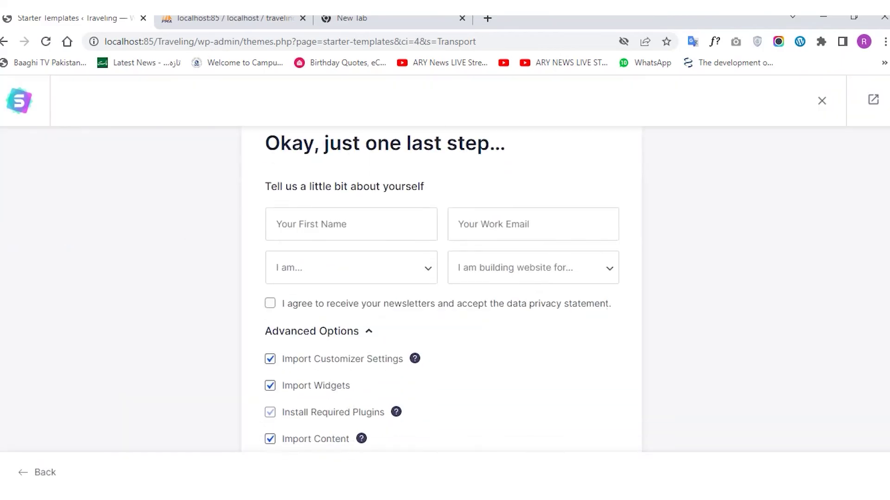
pyautogui.click(341, 234)
pyautogui.press('Down')
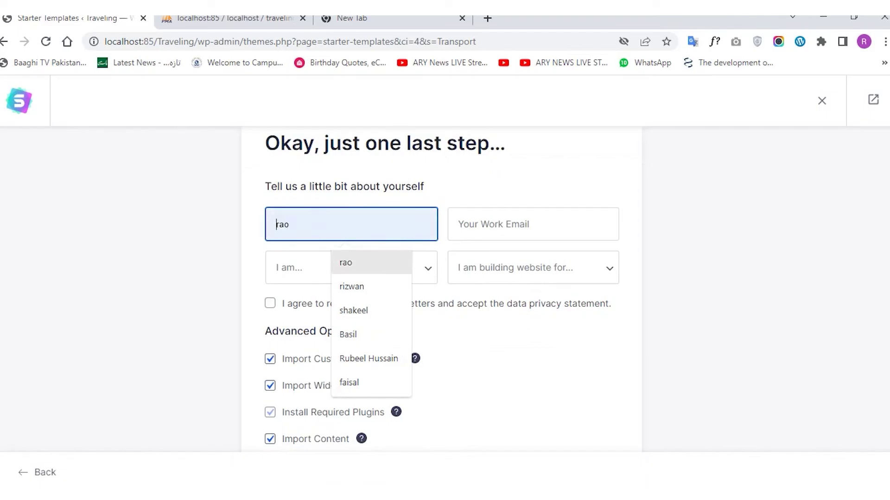
pyautogui.press('Return')
pyautogui.click(459, 224)
pyautogui.click(290, 224)
pyautogui.press('Down')
pyautogui.press('Down')
pyautogui.press('Return')
# Fill in the work email in the final form from the saved suggestions
pyautogui.press('Tab')
pyautogui.press('Down')
pyautogui.press('Down')
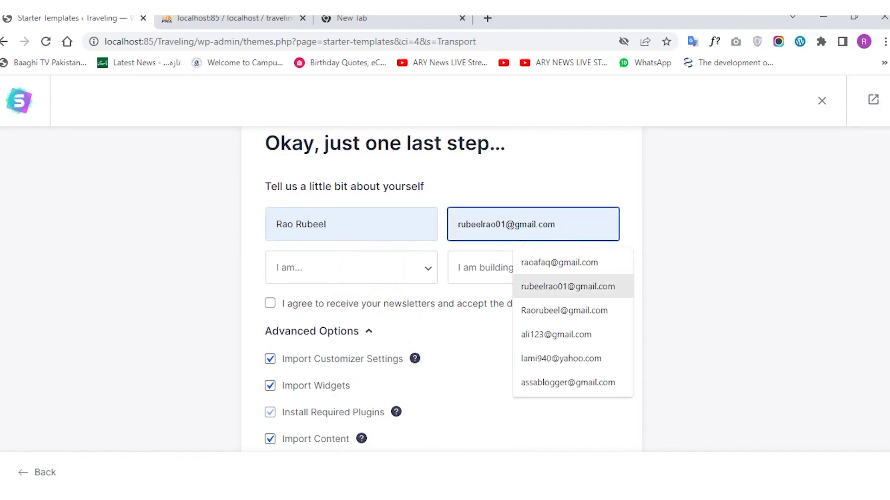
pyautogui.press('Down')
pyautogui.press('Return')
# Set the experience level to Expert and the website's purpose to Myself/My Company
pyautogui.press('Tab')
pyautogui.hotkey('alt', 'Down')
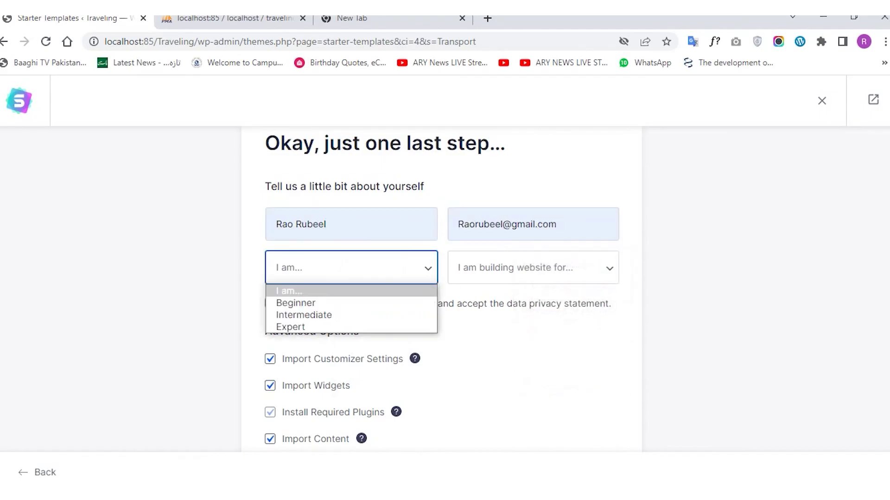
pyautogui.press('Down')
pyautogui.press('Down')
pyautogui.press('Down')
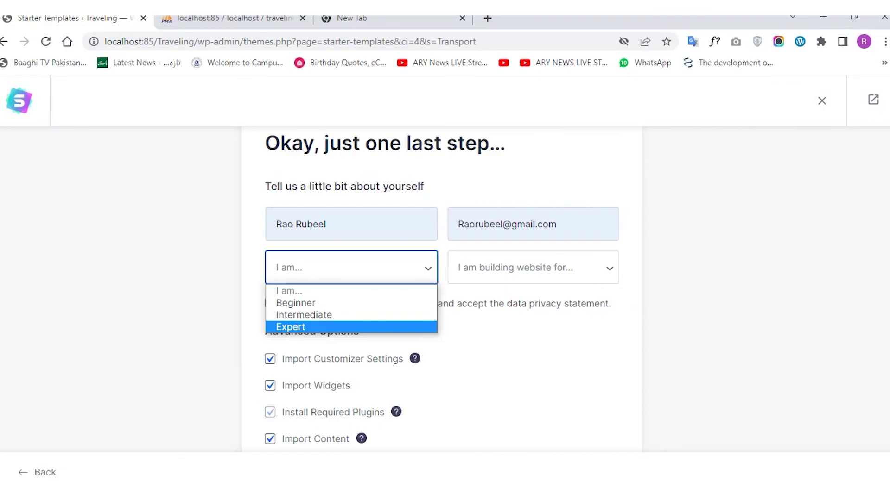
pyautogui.press('Return')
pyautogui.press('Tab')
pyautogui.hotkey('alt', 'Down')
pyautogui.press('Down')
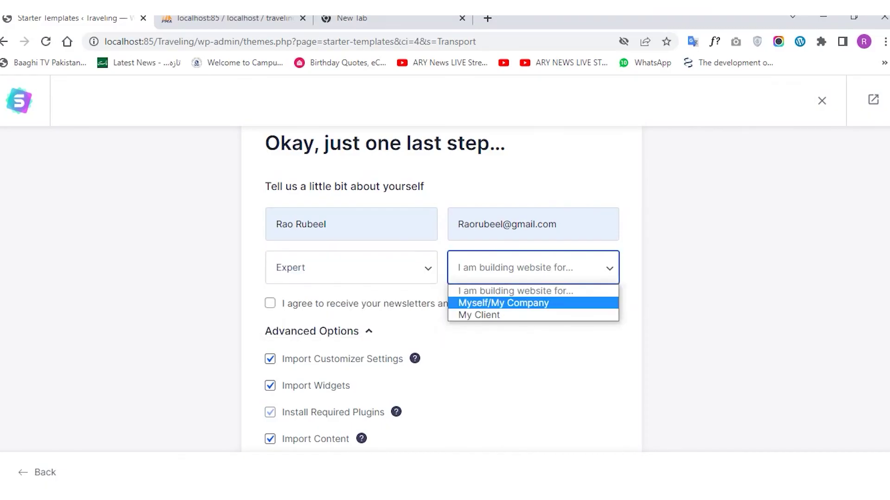
pyautogui.press('Return')
# Agree to the newsletters and data privacy statement, and submit the form to build the website
pyautogui.press('Tab')
pyautogui.press('space')
pyautogui.scroll(-2, 441, 278)
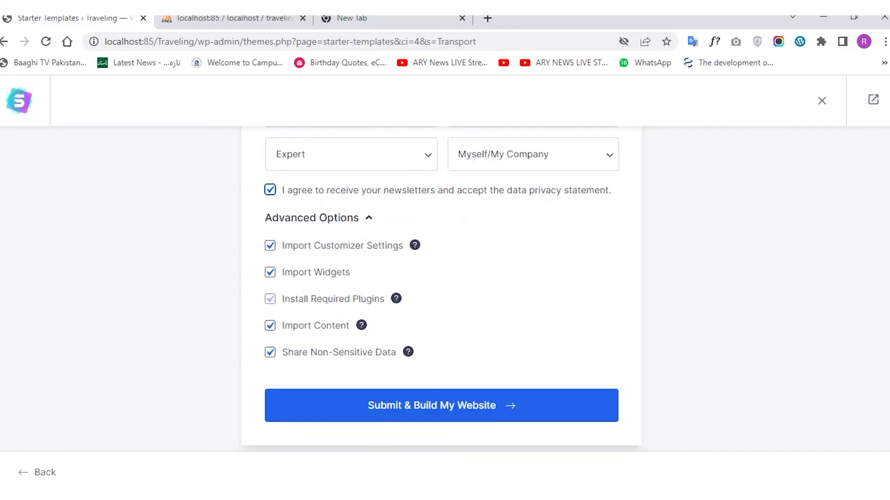
pyautogui.press('Tab')
pyautogui.press('Return')
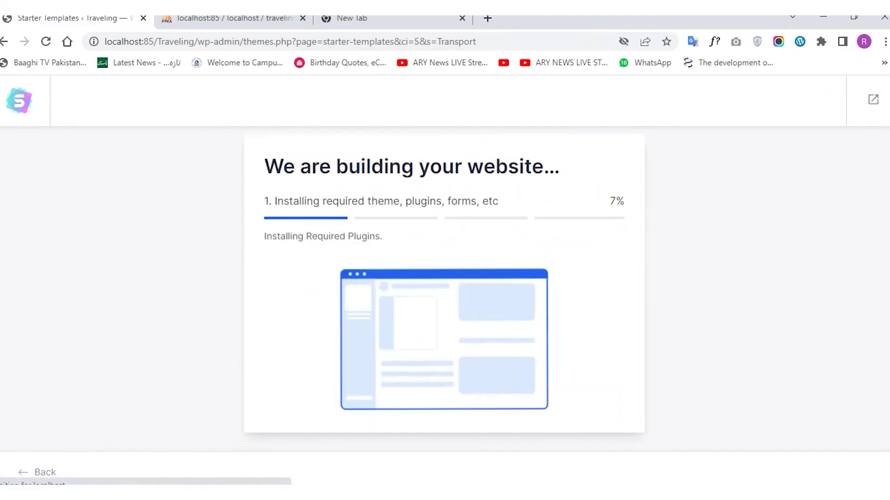